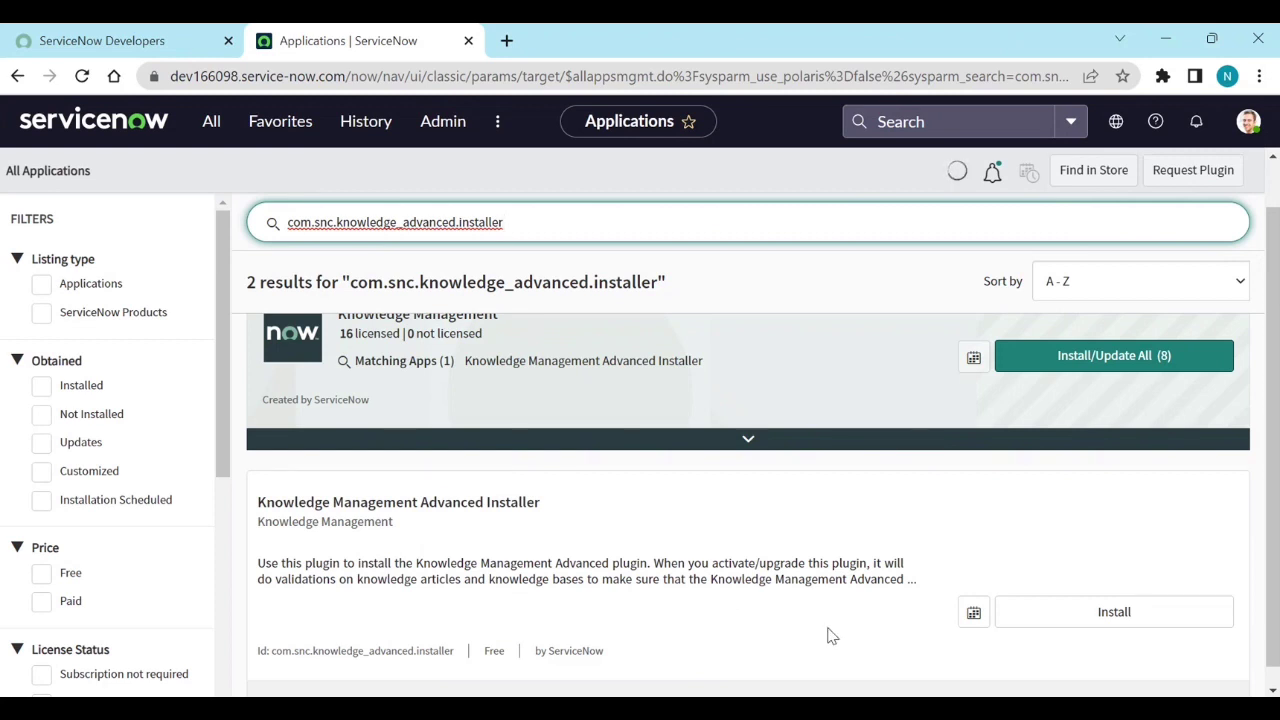
Install and activate the Knowledge Management Advanced Installer plugin, leaving the activation running
click(1068, 626)
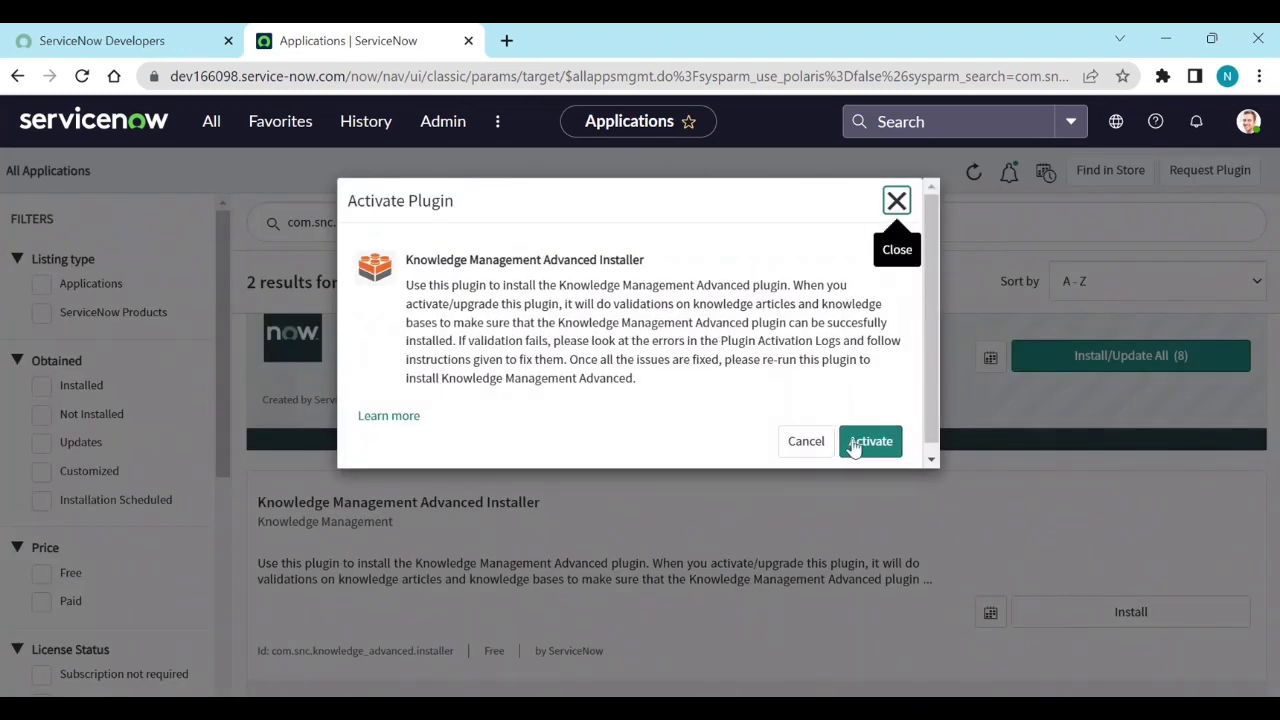
click(881, 451)
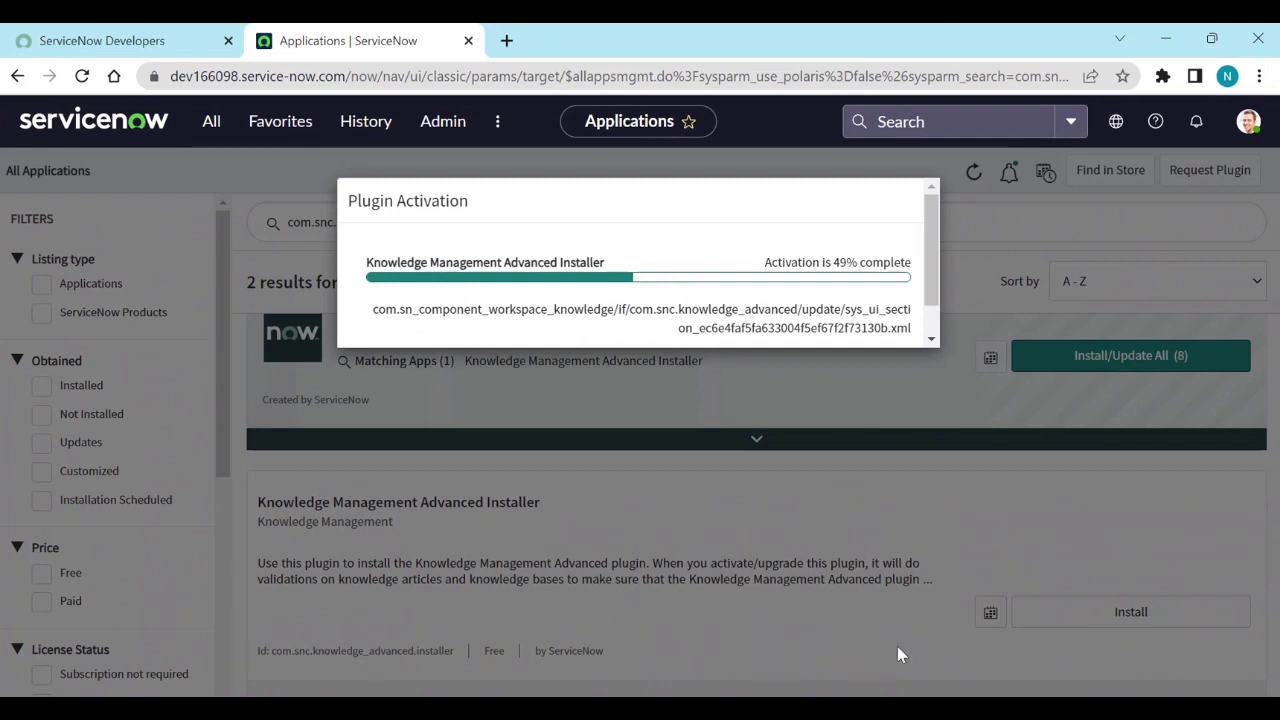
click(758, 712)
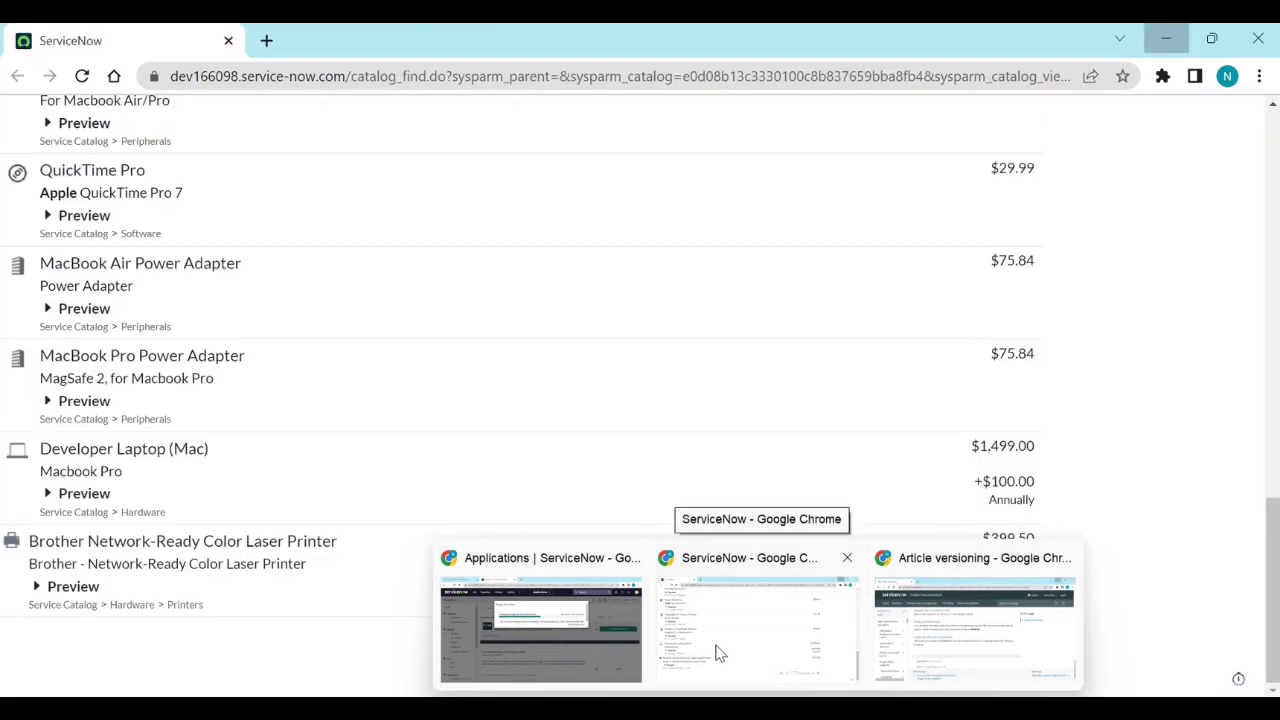
Close the extra Service Catalog Chrome window while the plugin activation completes
click(716, 652)
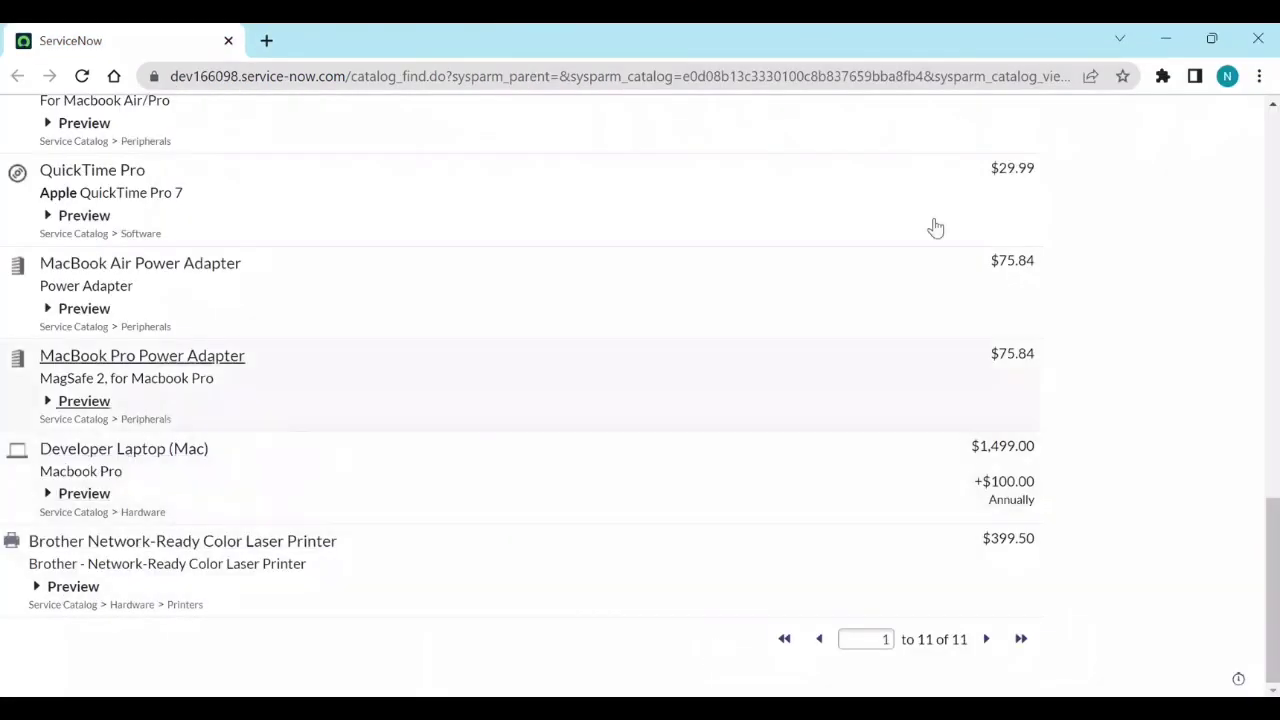
click(1273, 32)
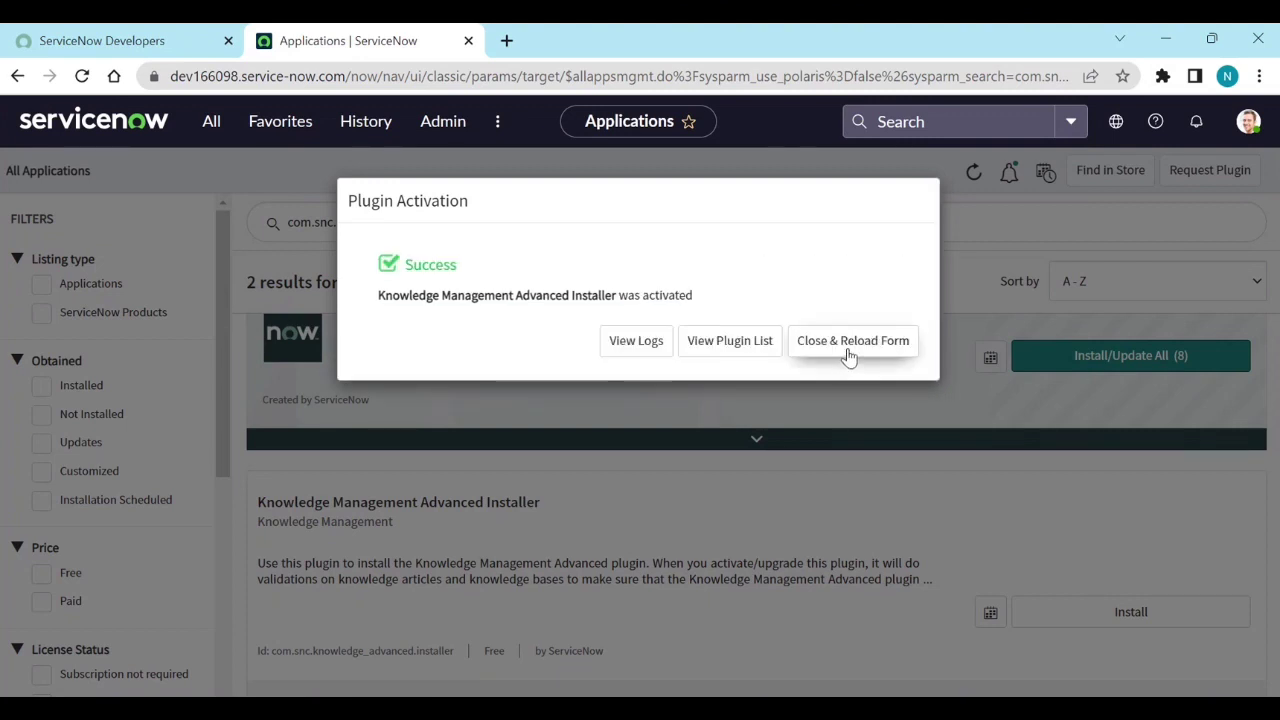
Dismiss the activation success dialog with Close & Reload Form and reload the applications page
click(848, 345)
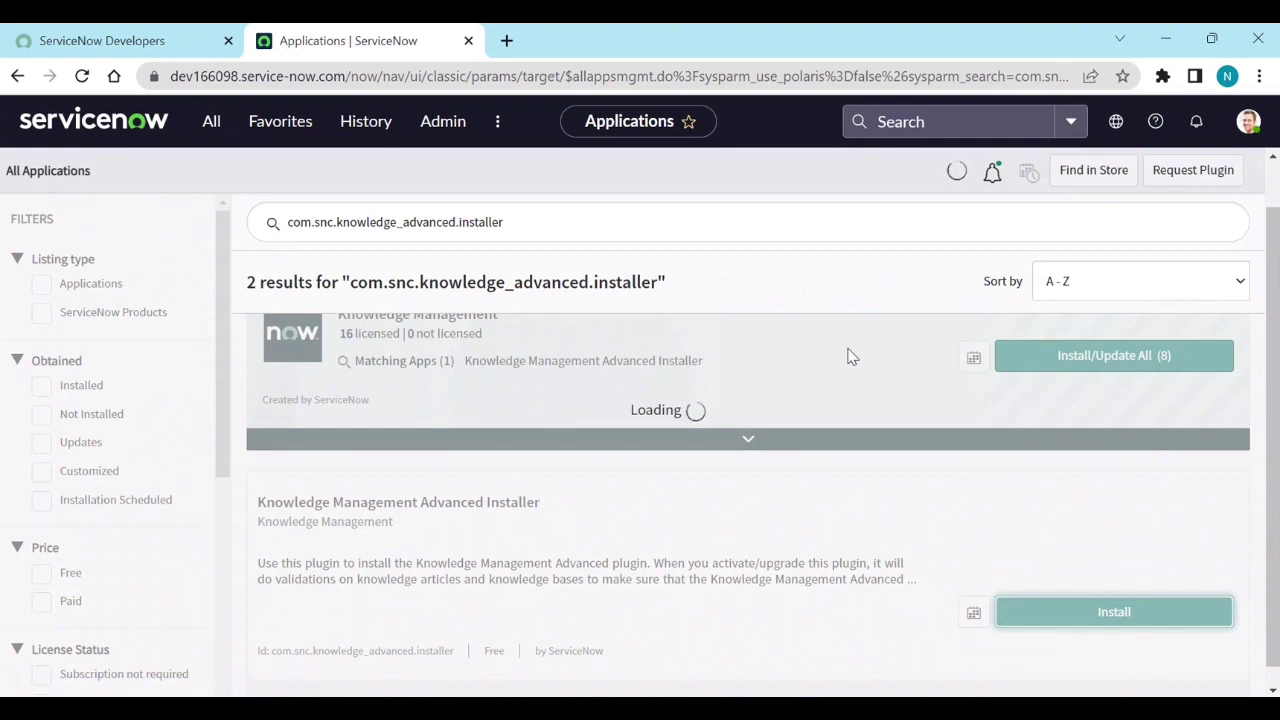
click(84, 77)
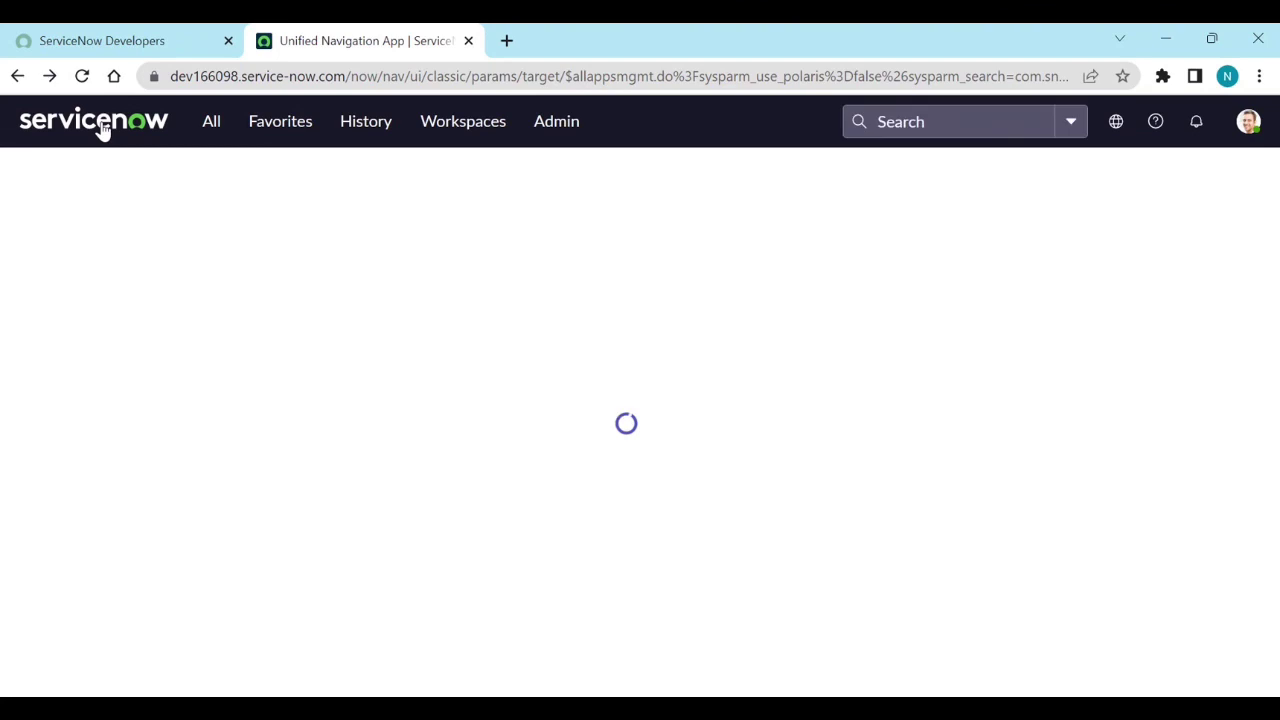
Filter the navigator for 'knowledge', open Administration > Article Templates, then the What Is template
click(209, 130)
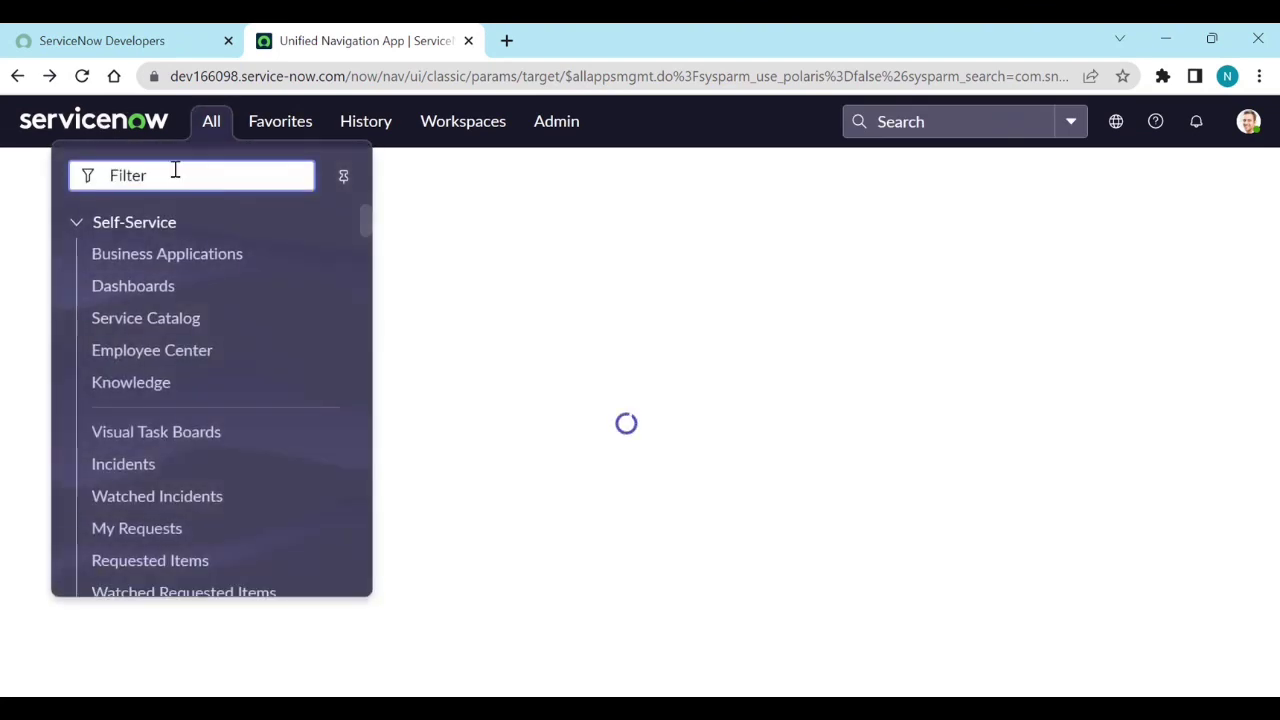
text(knowl)
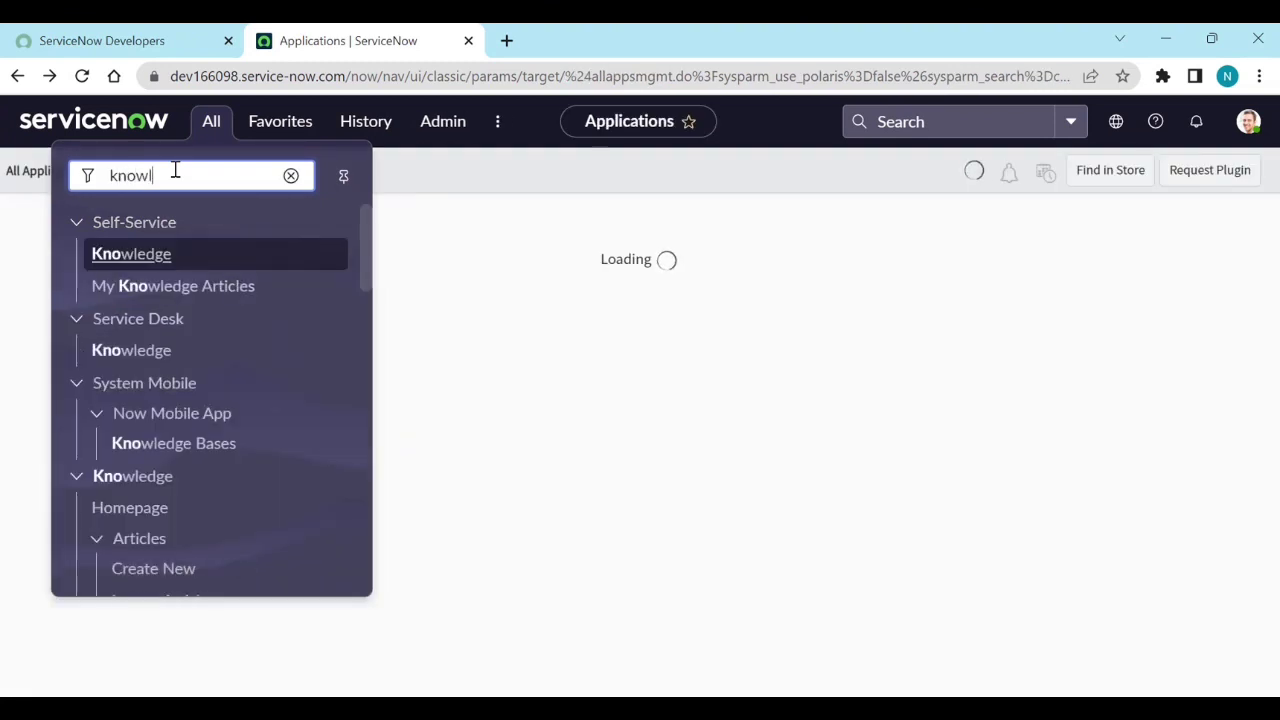
text(edg)
key(BackSpace)
key(BackSpace)
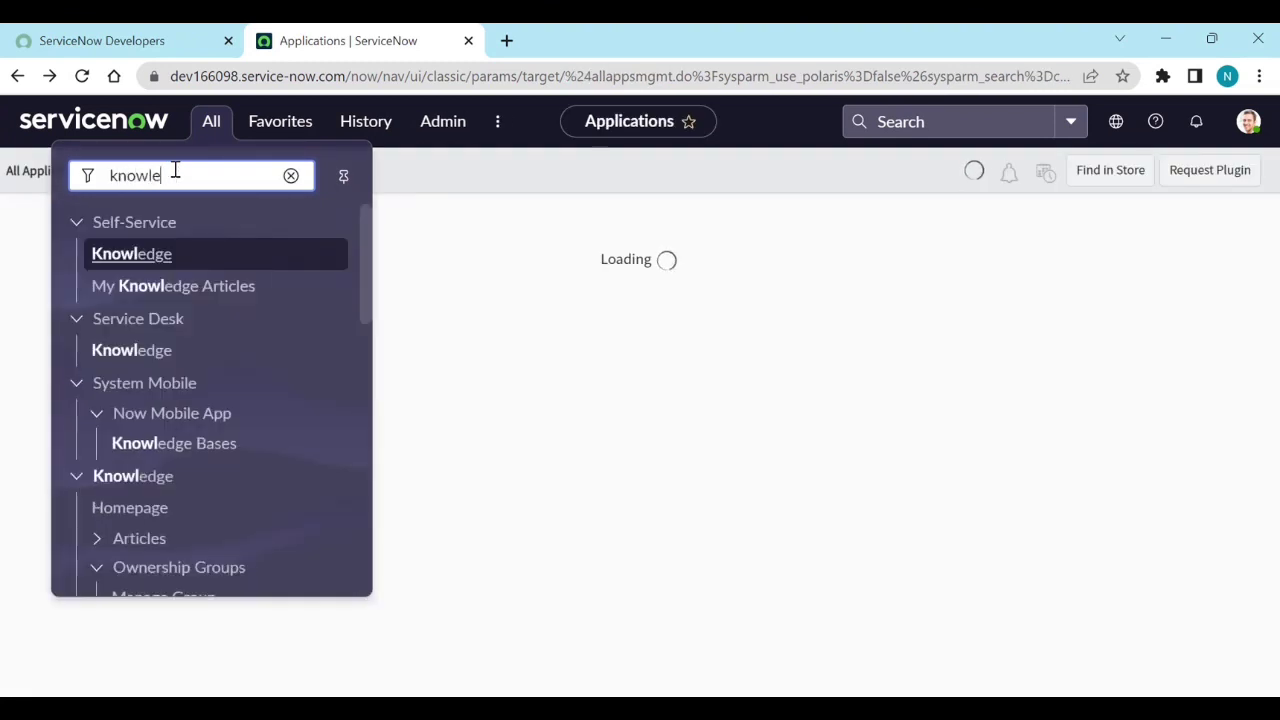
text(dge)
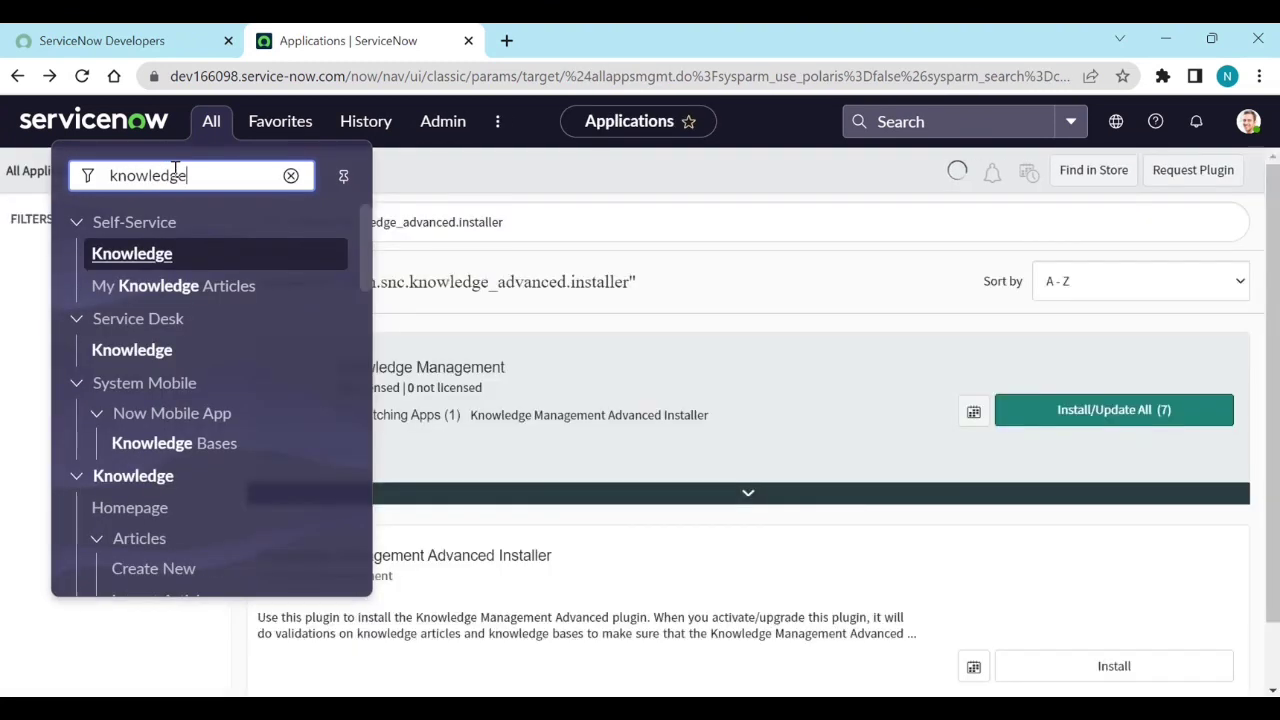
key(Escape)
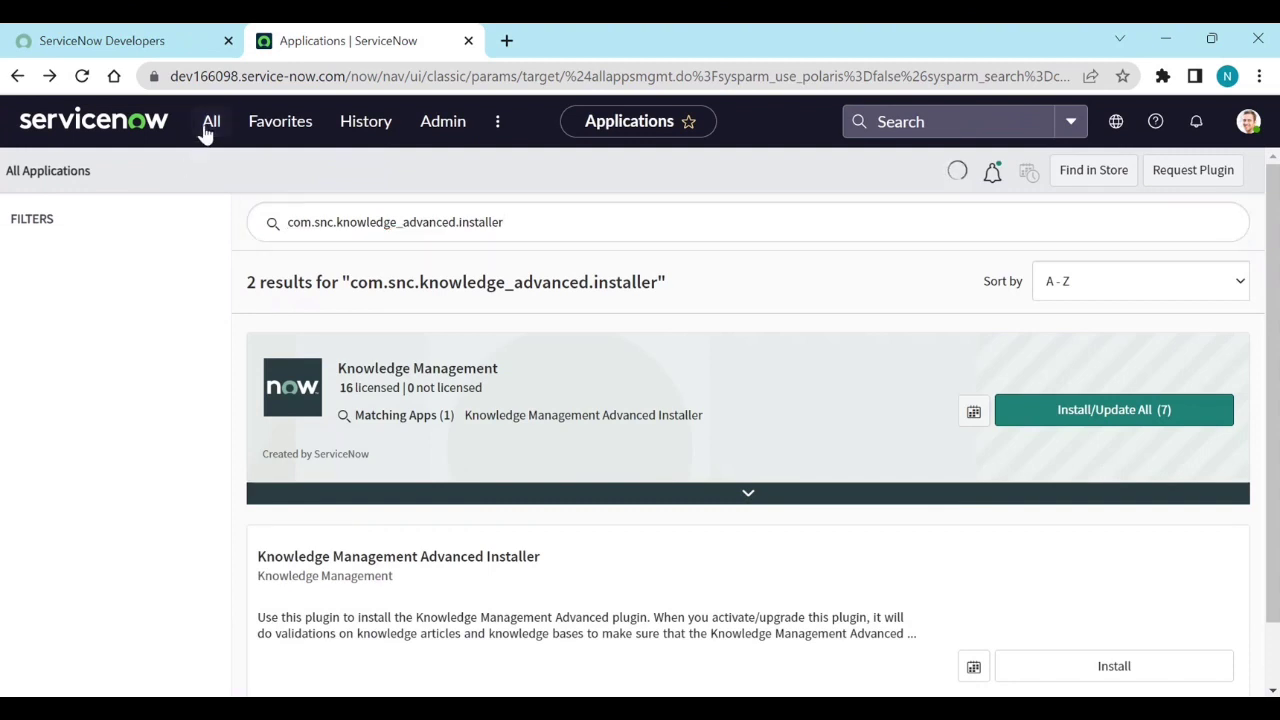
click(206, 130)
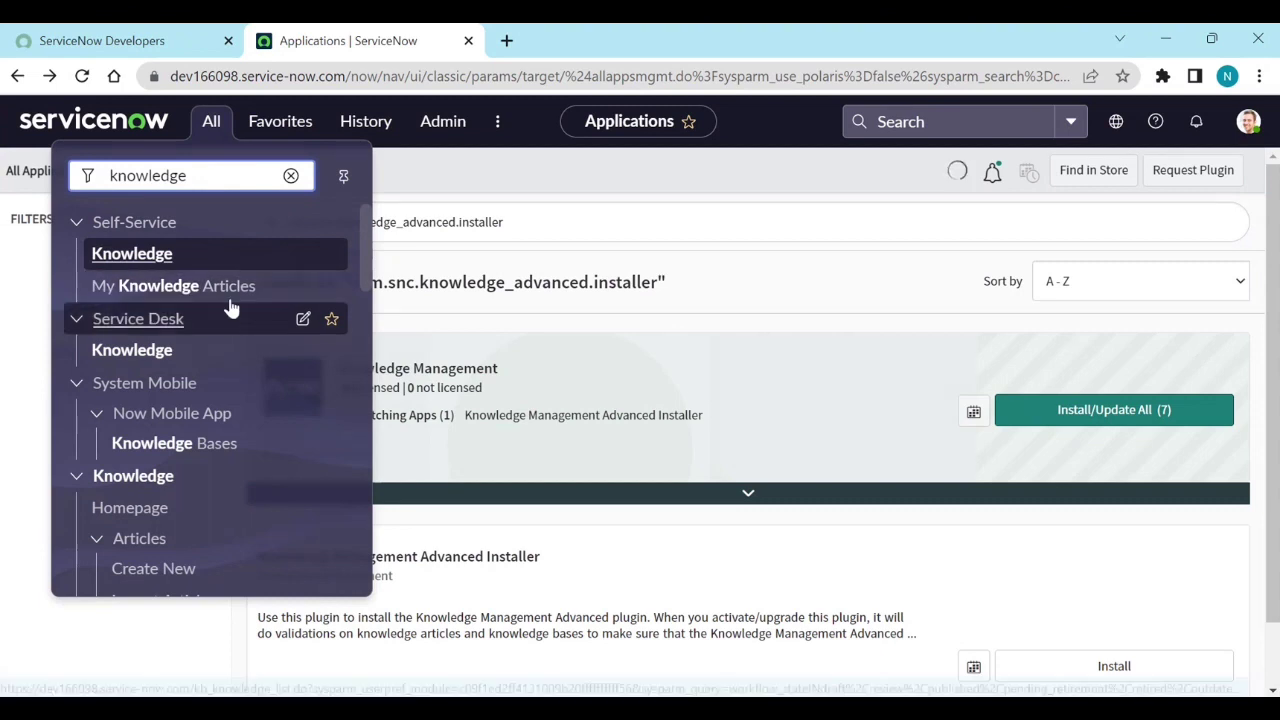
scroll(235, 410, down, 4)
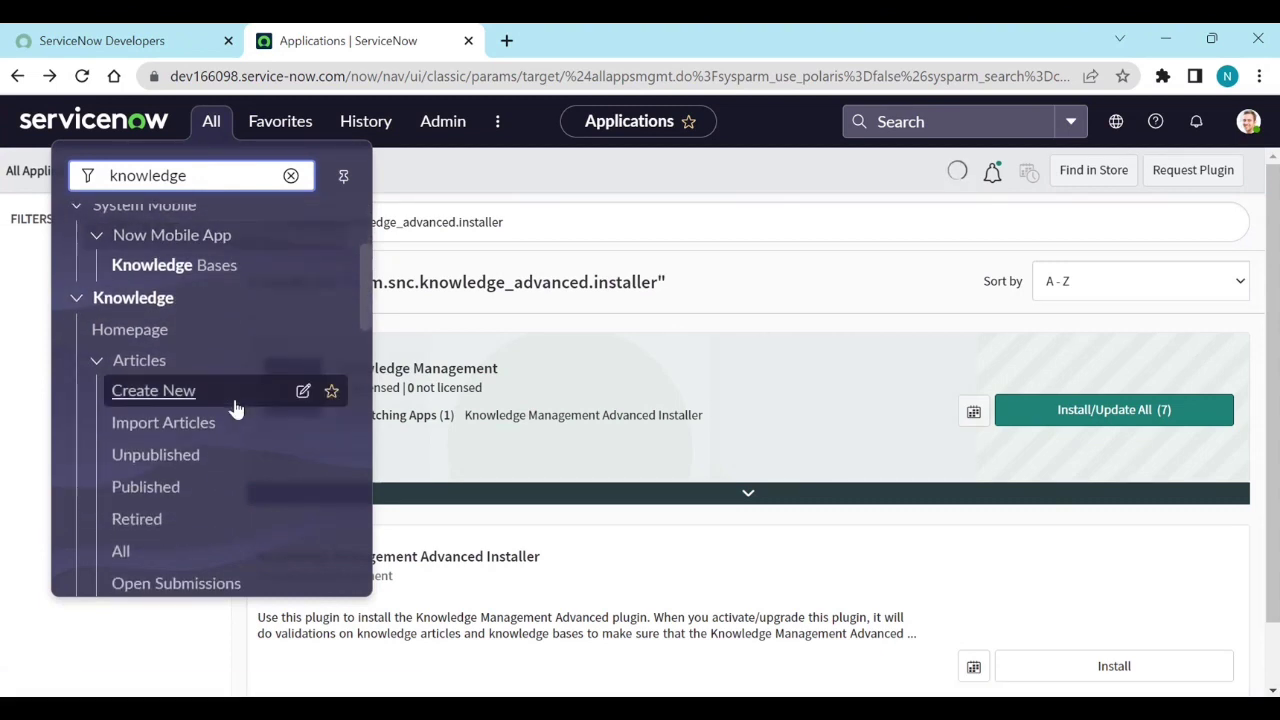
scroll(235, 410, down, 6)
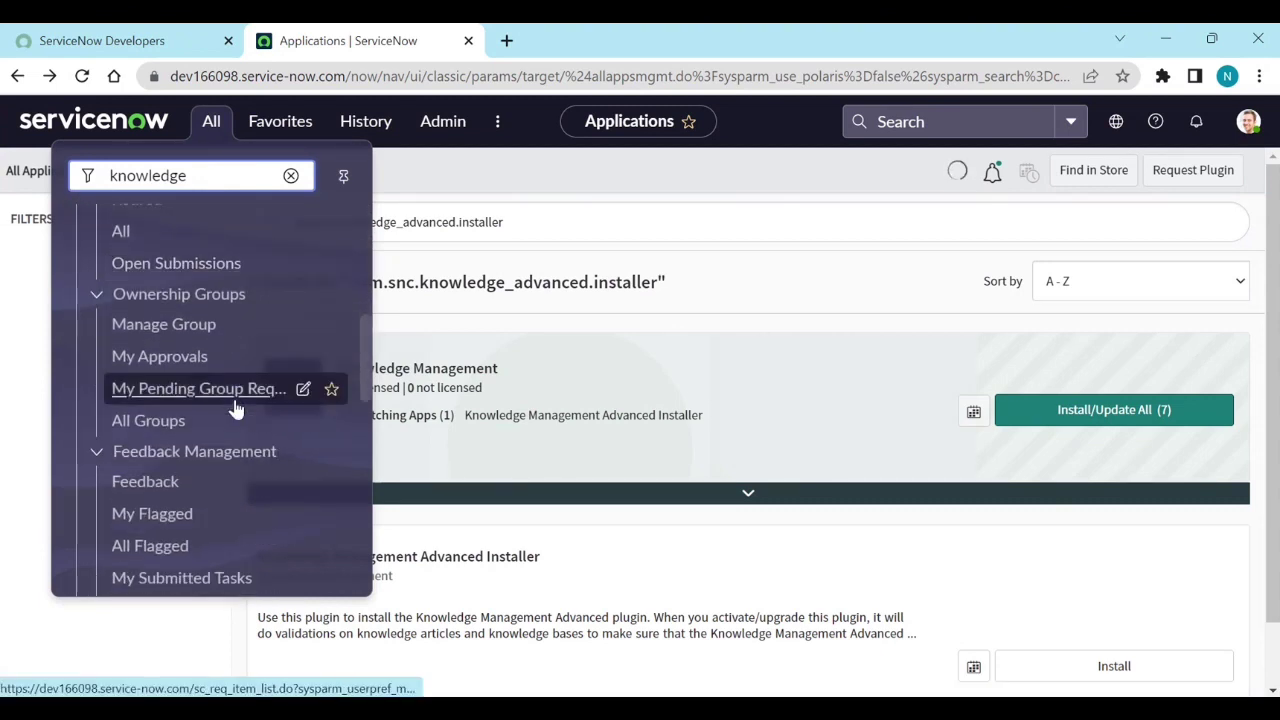
scroll(235, 410, down, 5)
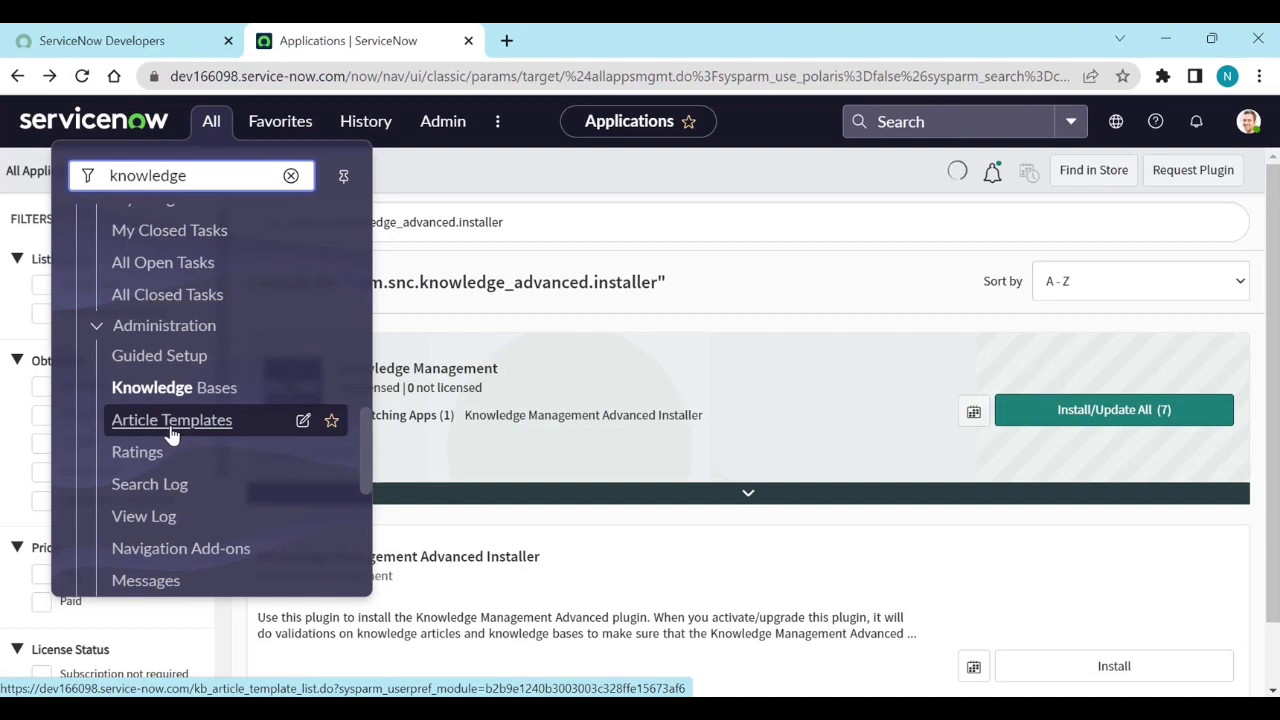
click(172, 421)
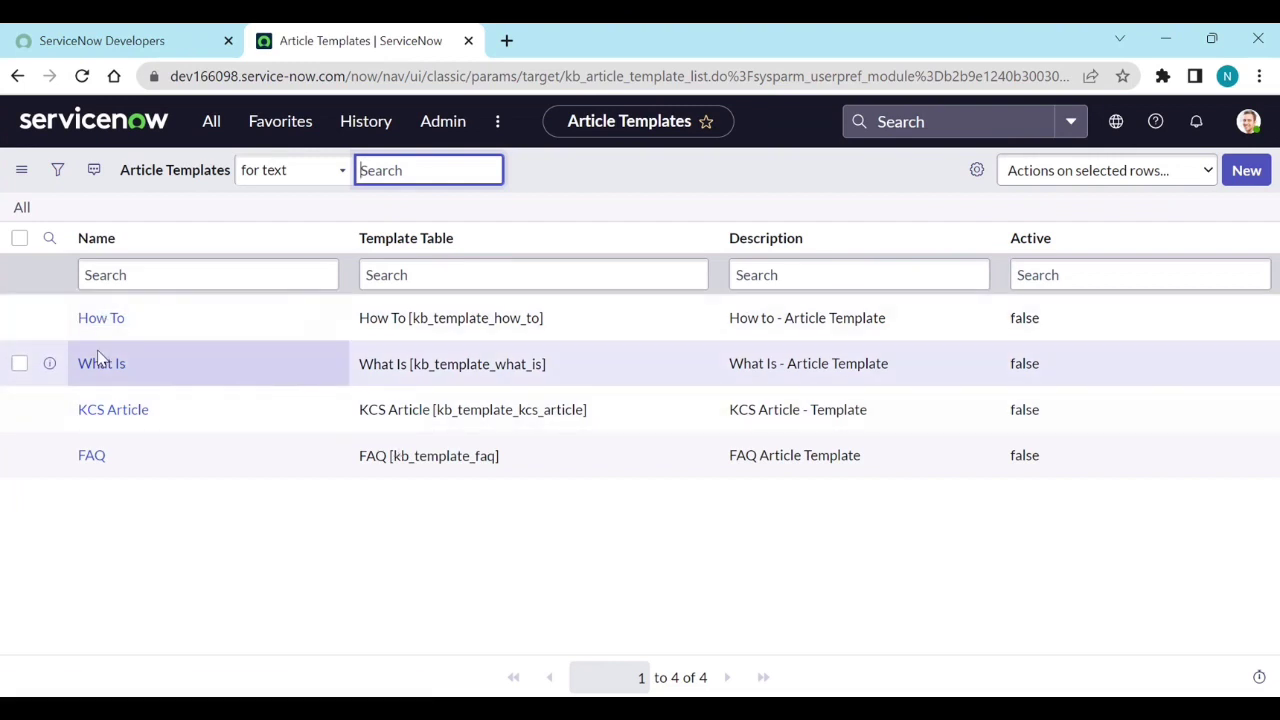
click(100, 368)
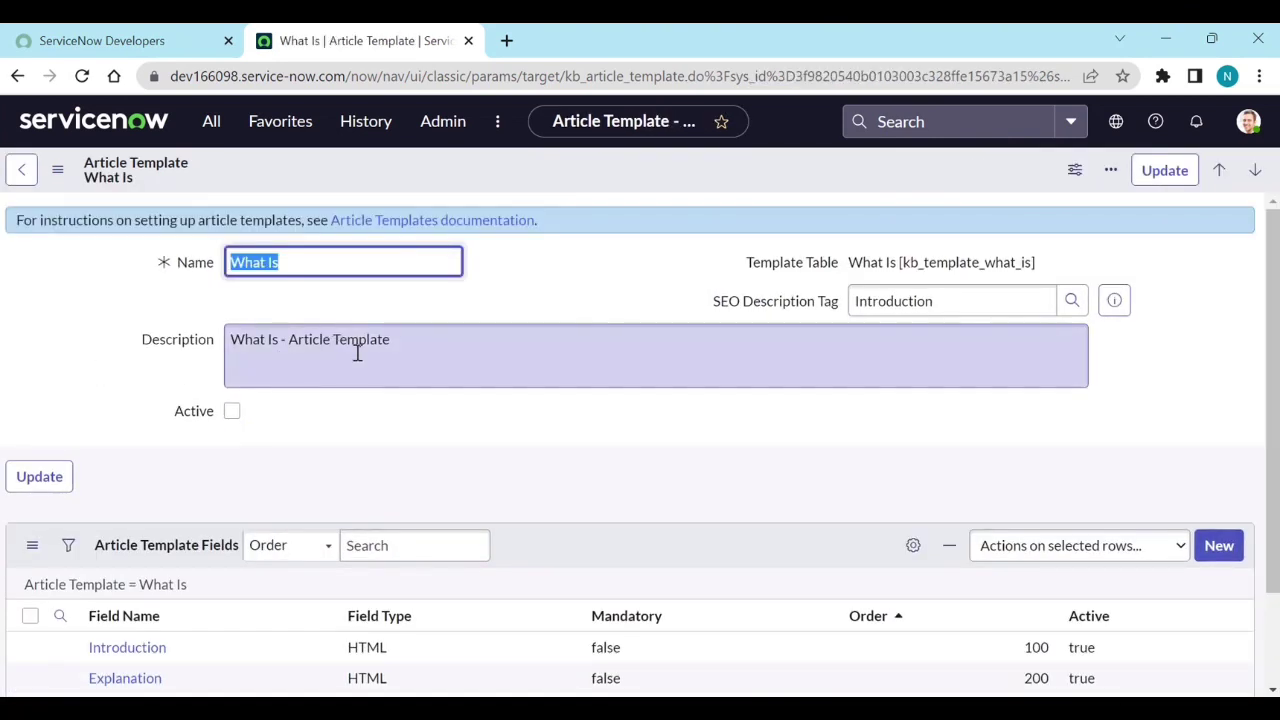
Review the What Is template record down to its Article Template Fields list
scroll(377, 381, down, 1)
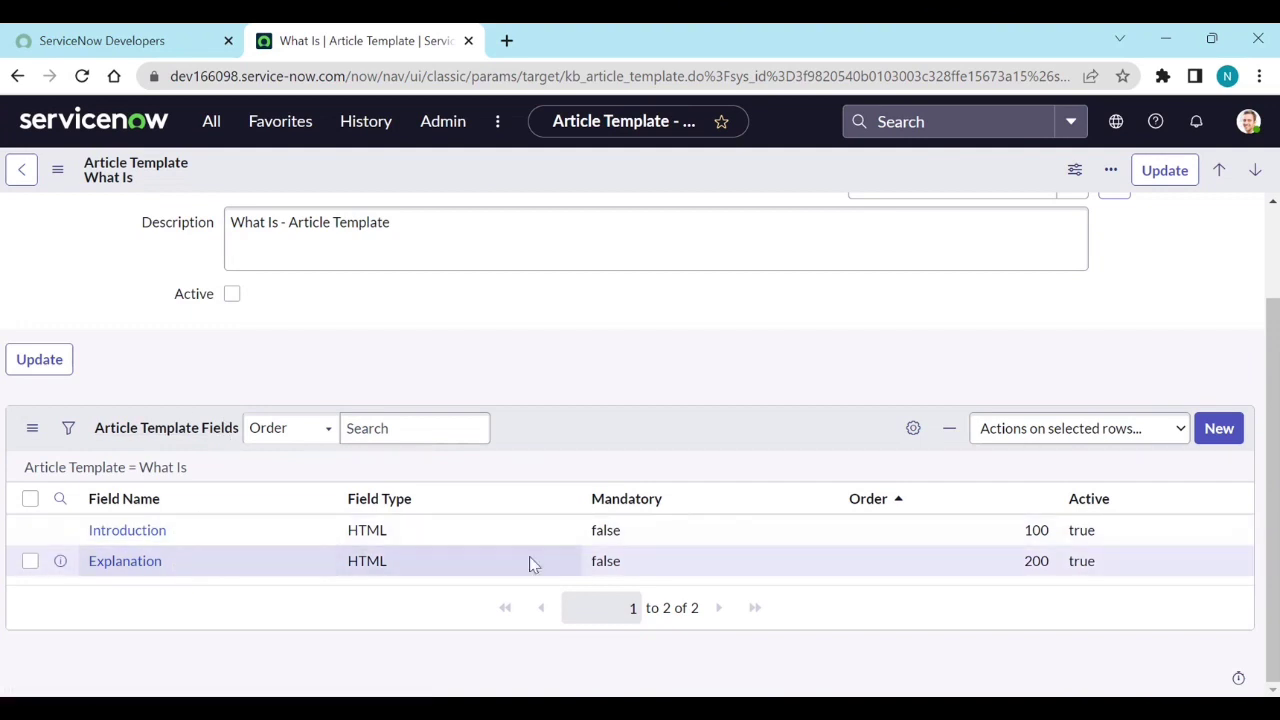
scroll(580, 566, up, 1)
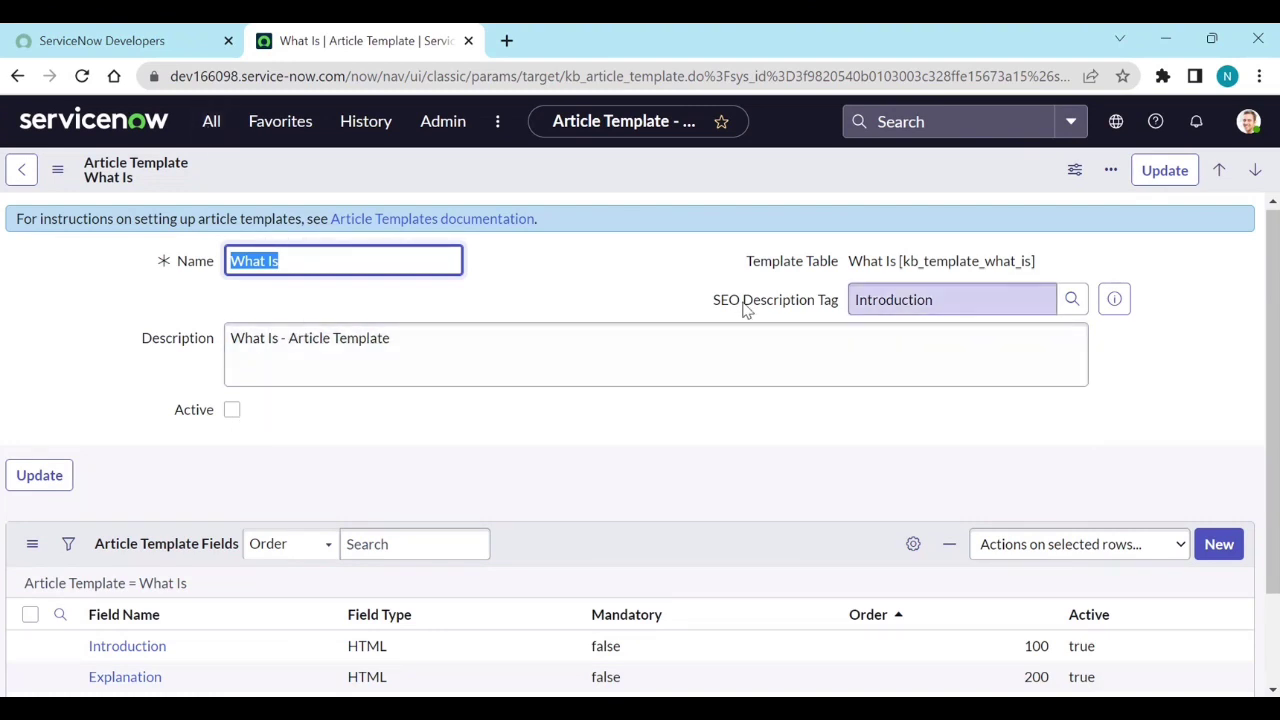
mouse_move(745, 313)
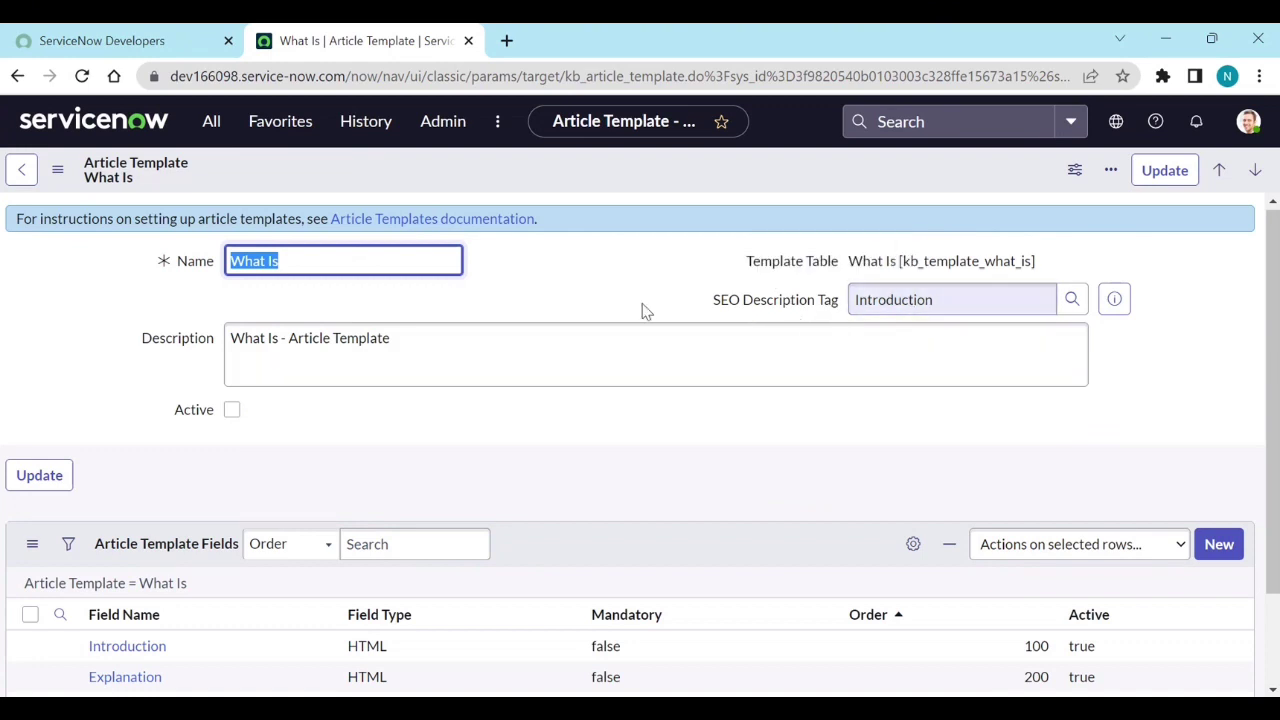
Open a new knowledge article form in a background tab, view it, and return to the What Is template
click(210, 122)
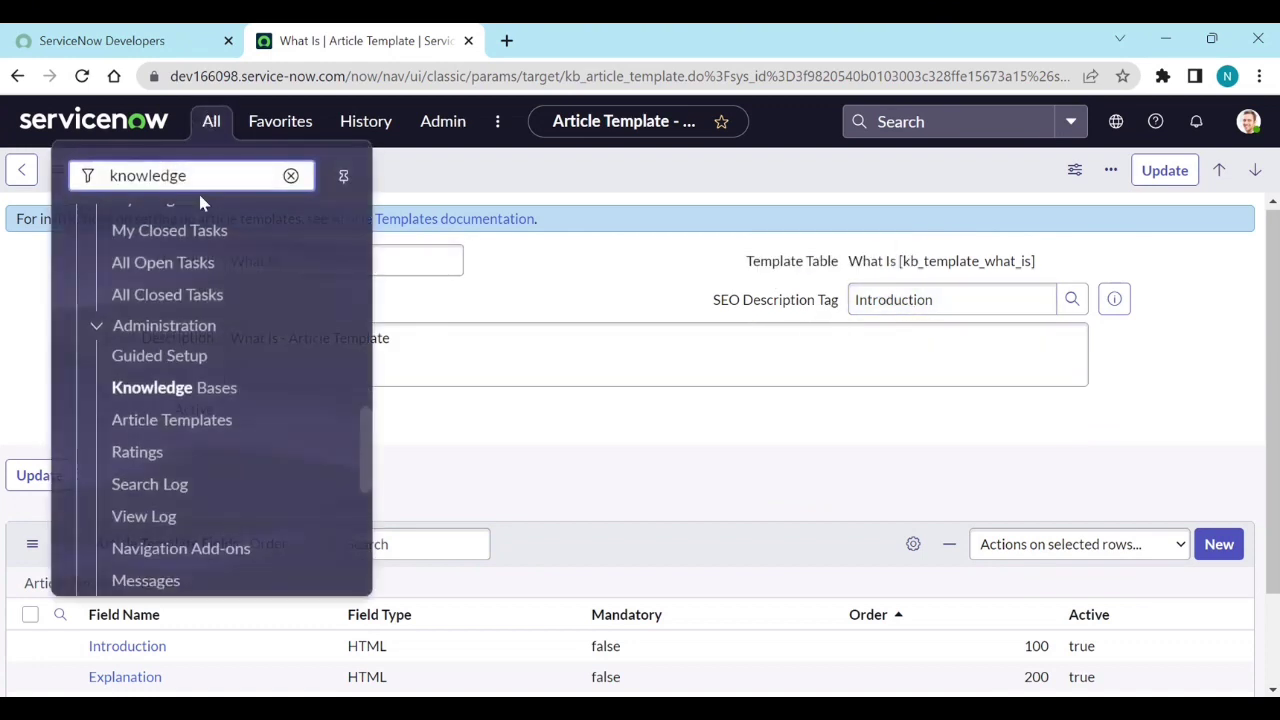
scroll(200, 340, up, 2)
scroll(198, 342, up, 5)
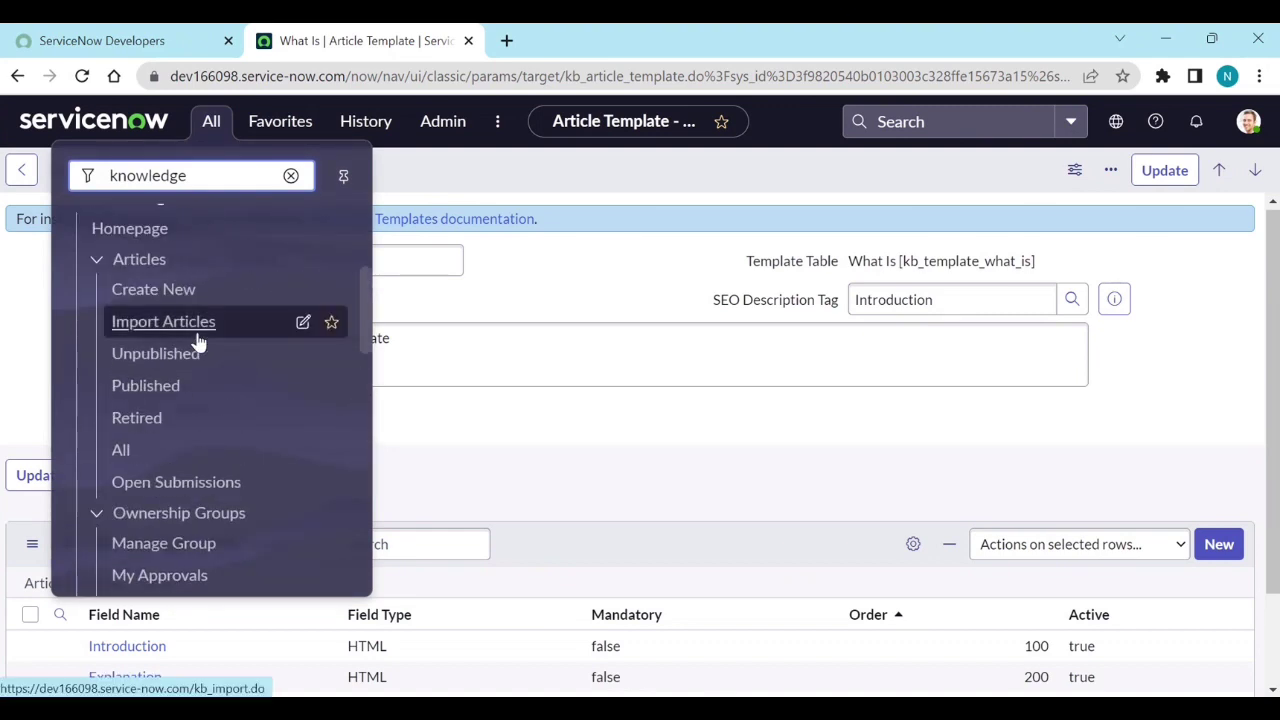
middle_click(165, 293)
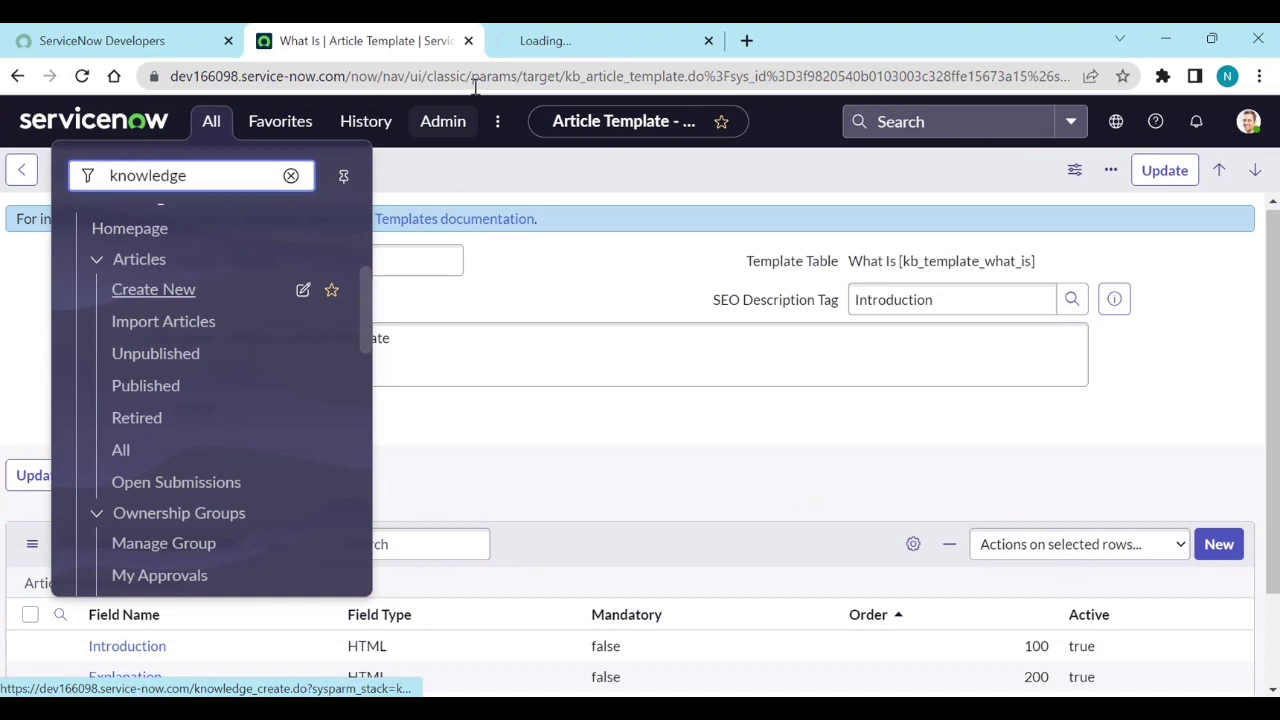
click(560, 50)
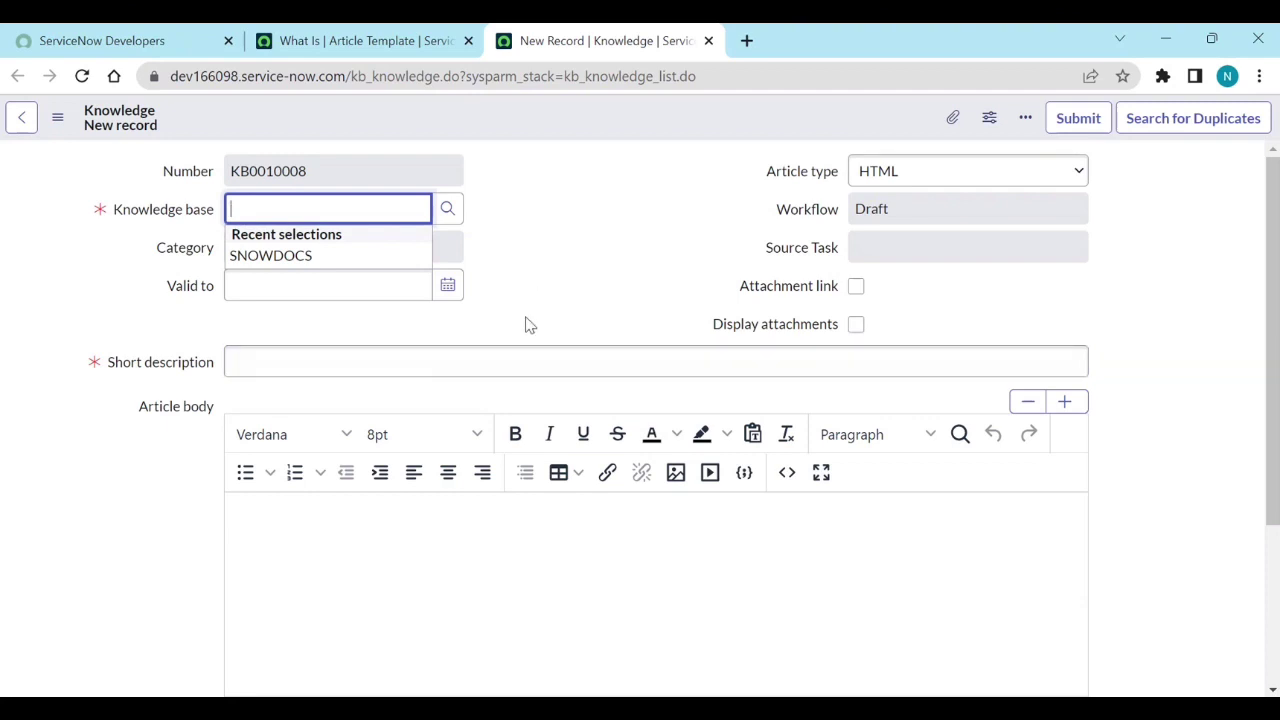
scroll(530, 325, down, 5)
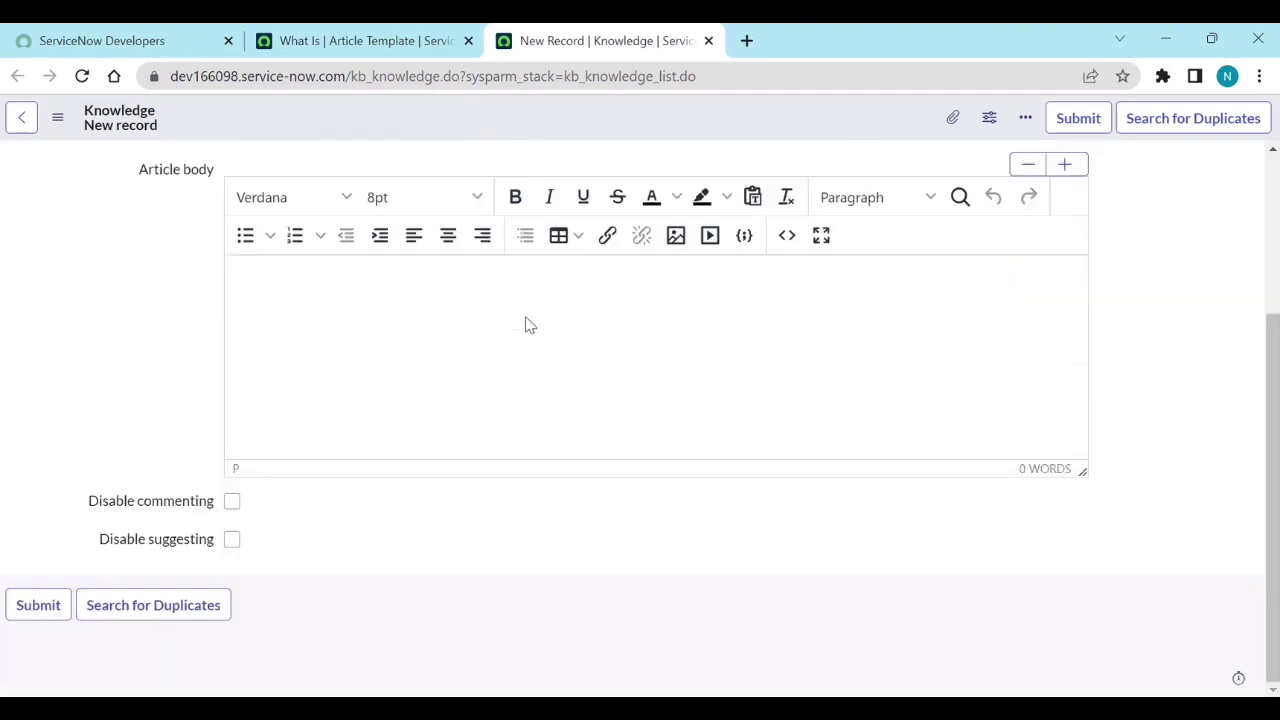
scroll(528, 323, up, 5)
click(362, 42)
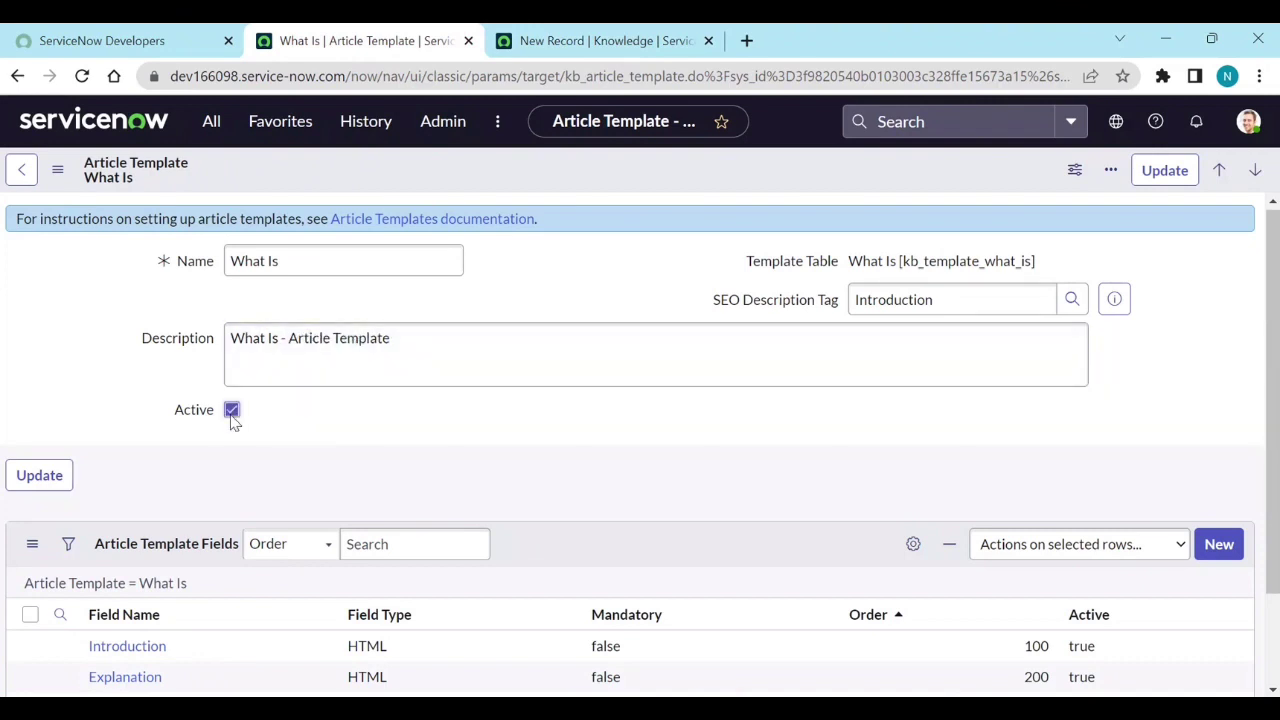
Save the What Is template record and open another new knowledge article in a new tab
right_click(603, 180)
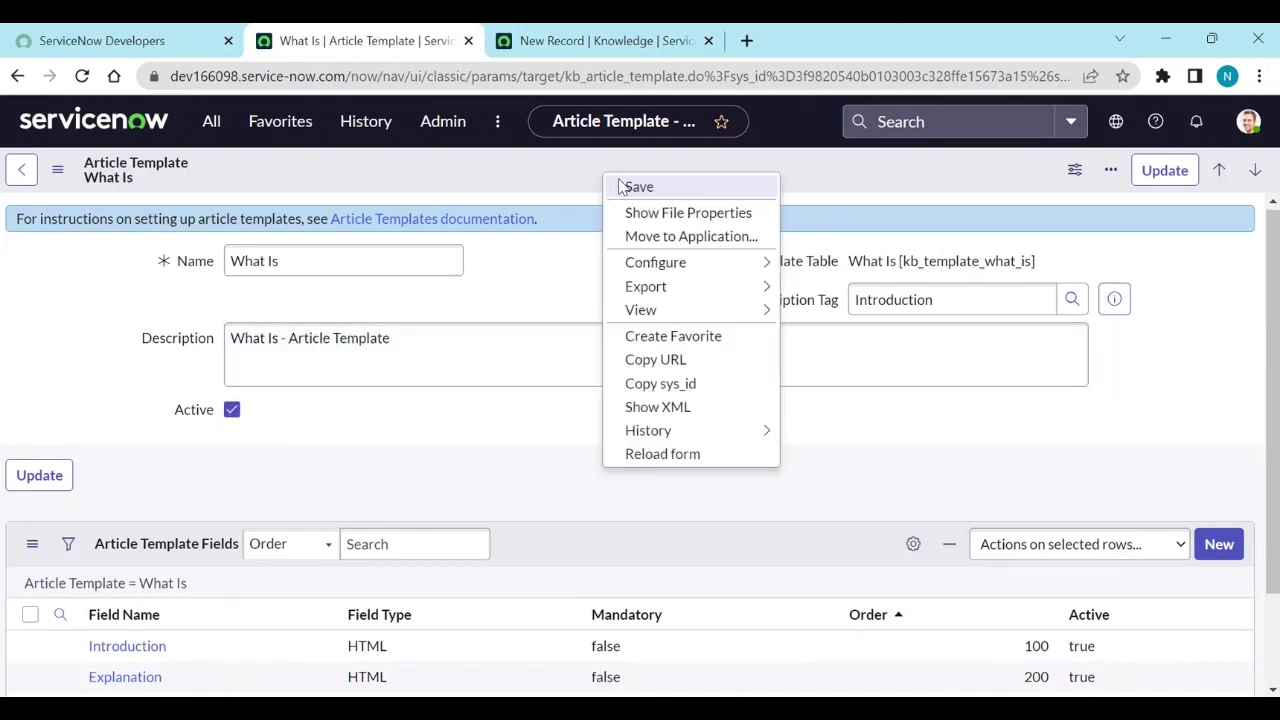
click(619, 185)
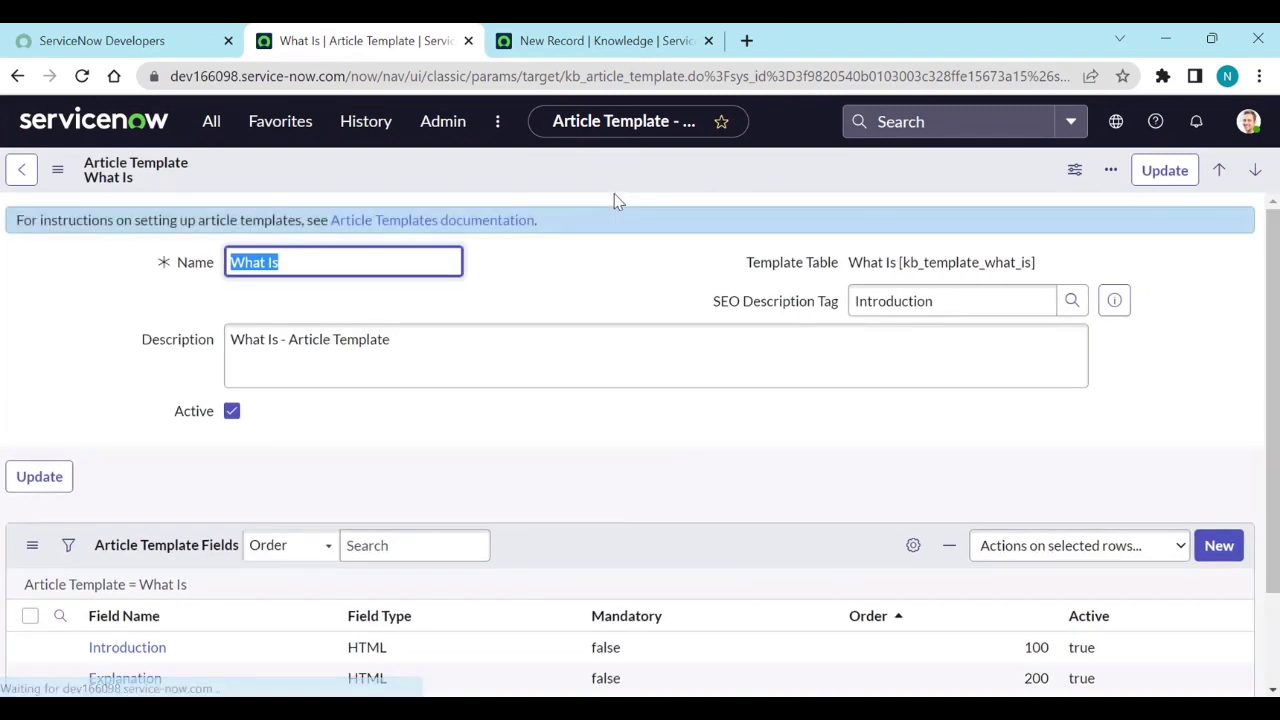
click(211, 121)
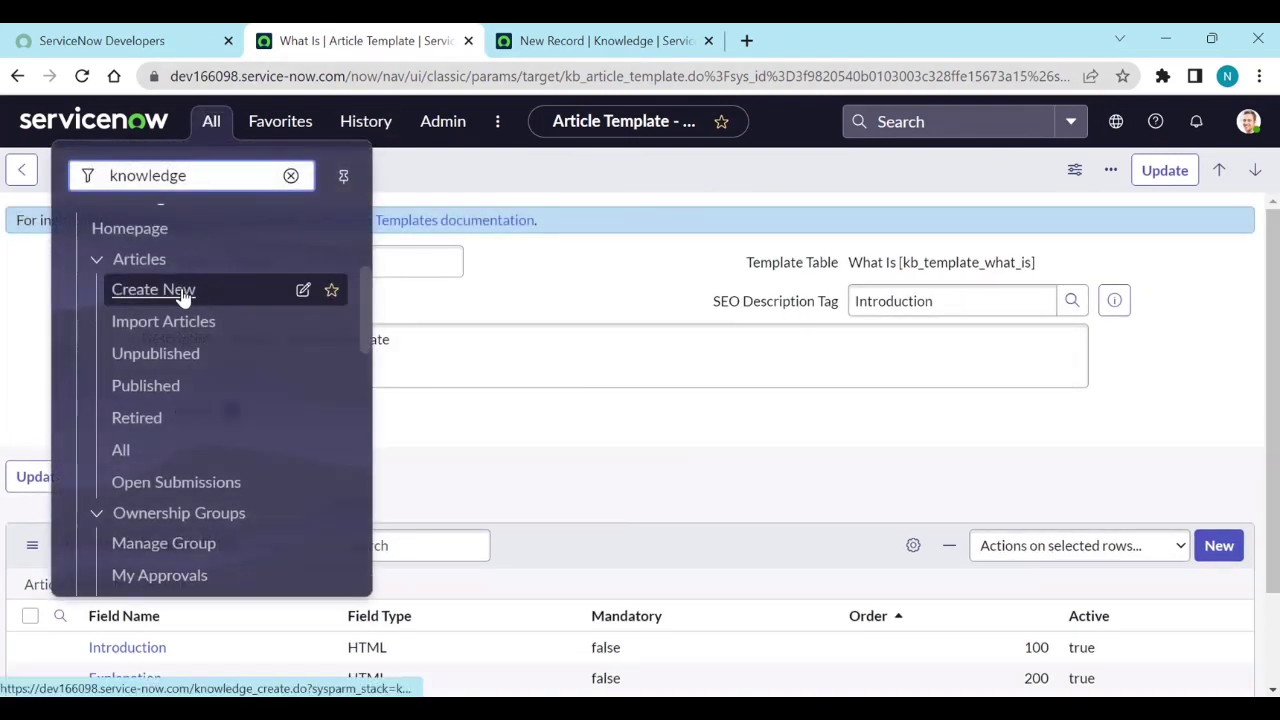
middle_click(183, 297)
click(806, 50)
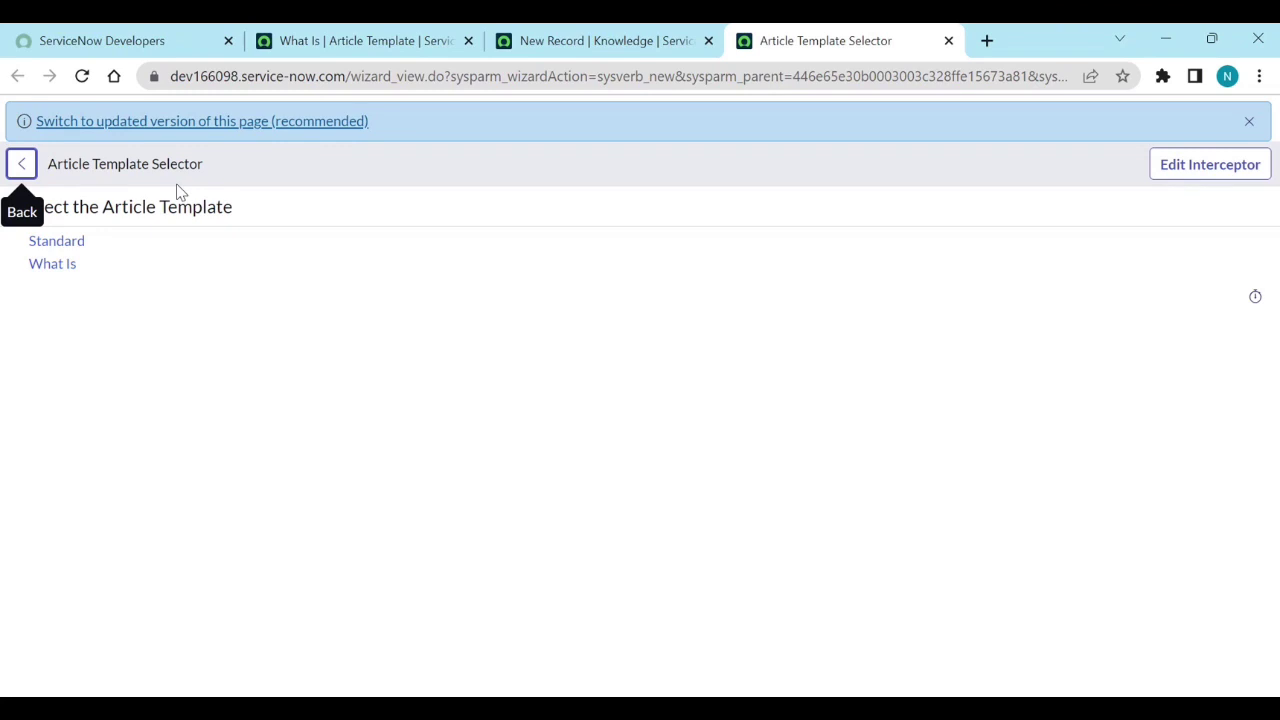
Base the new article on the What Is template, review its Introduction and Explanation editors, then return
click(55, 265)
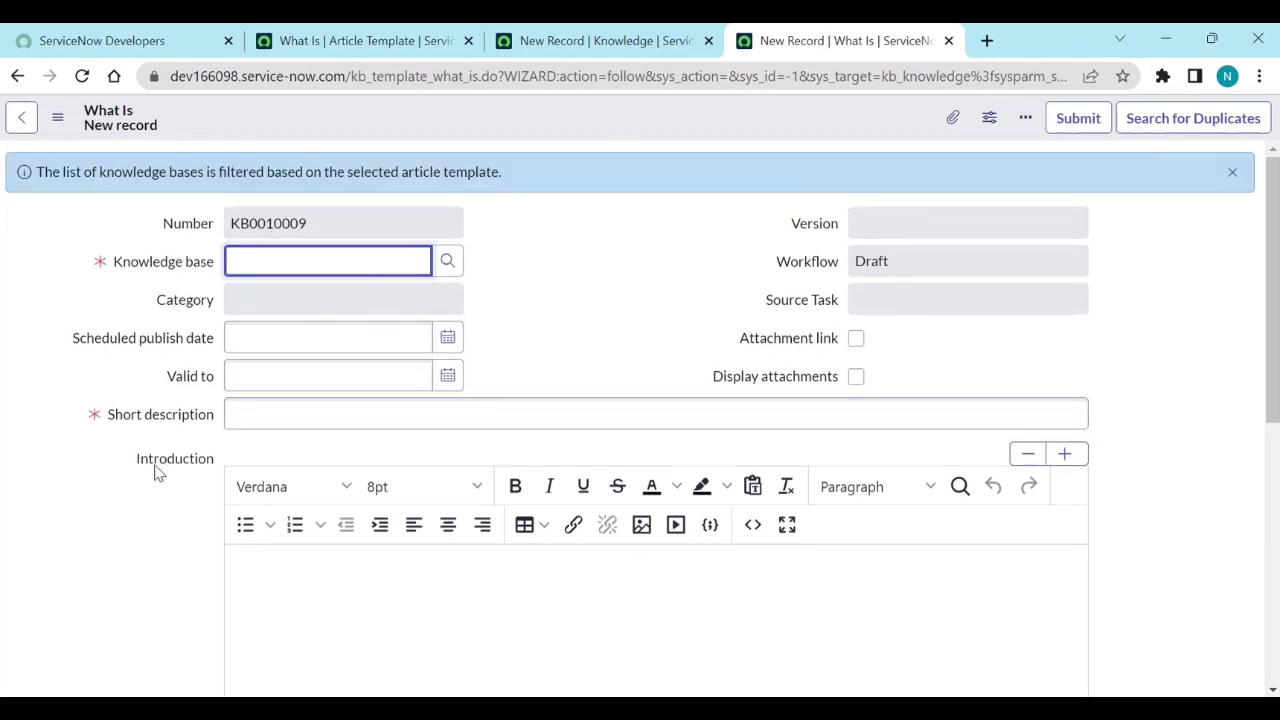
scroll(176, 475, down, 3)
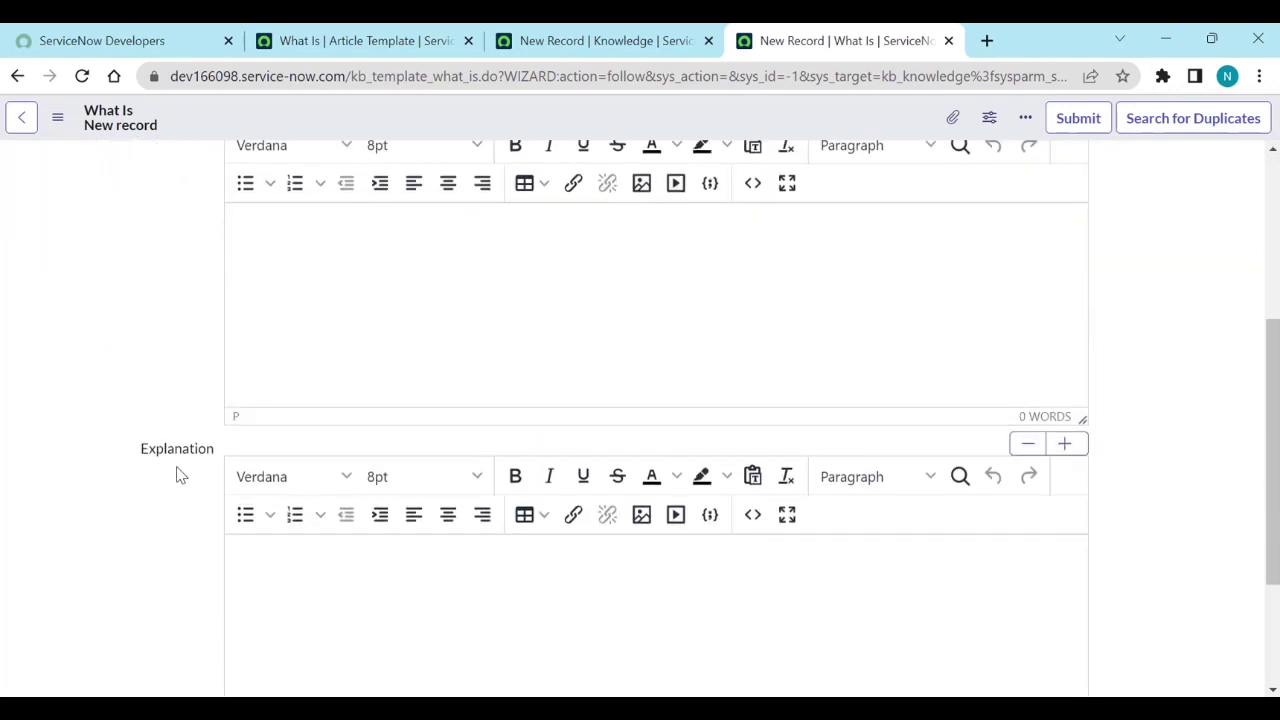
scroll(224, 457, down, 2)
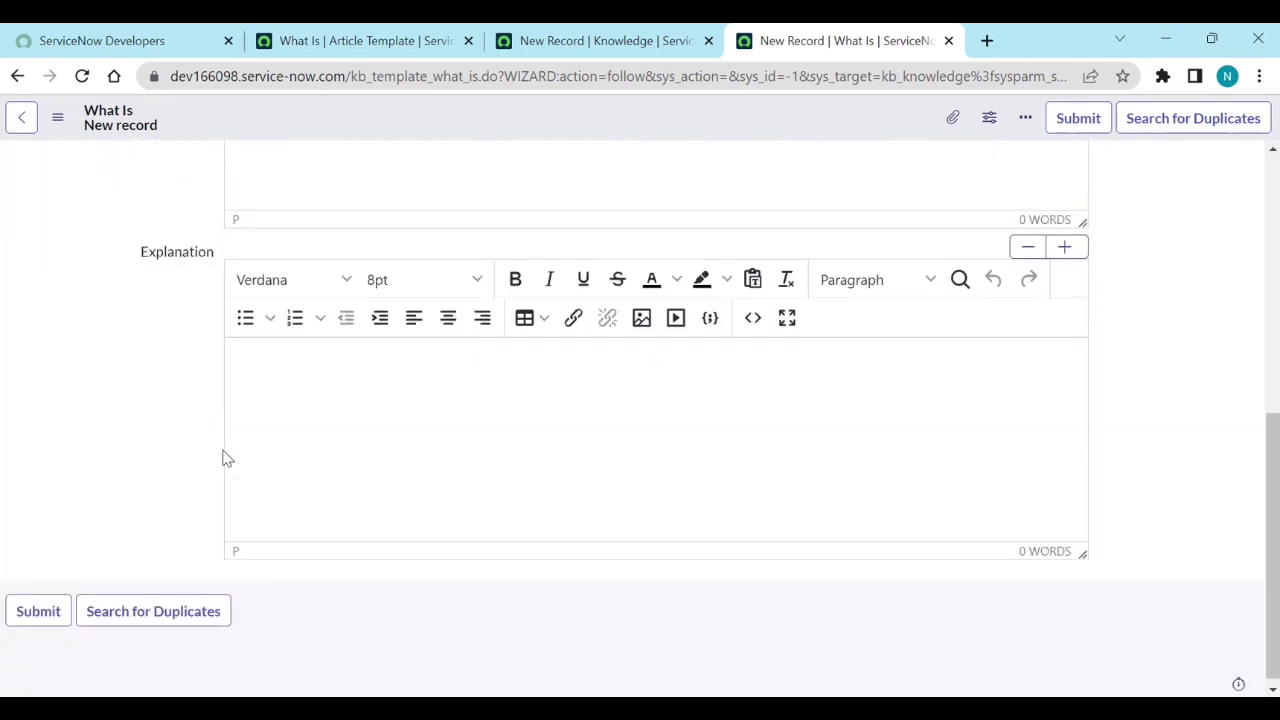
scroll(224, 457, up, 5)
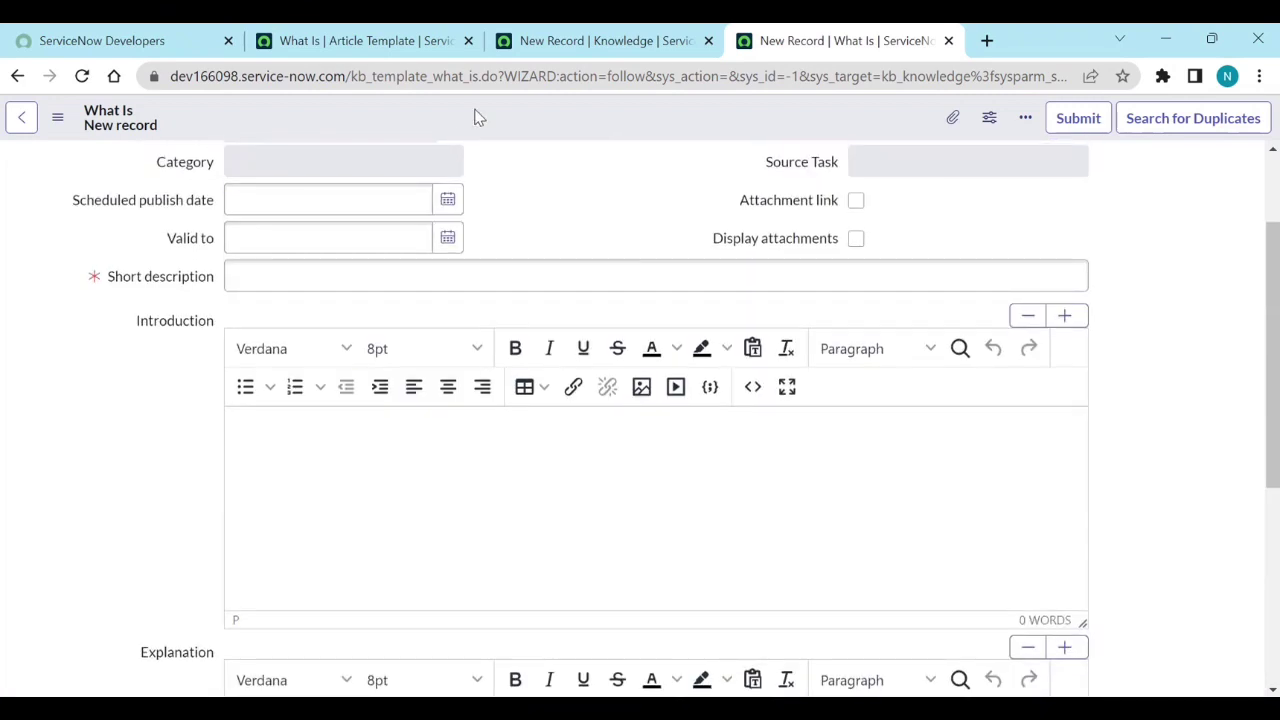
click(410, 50)
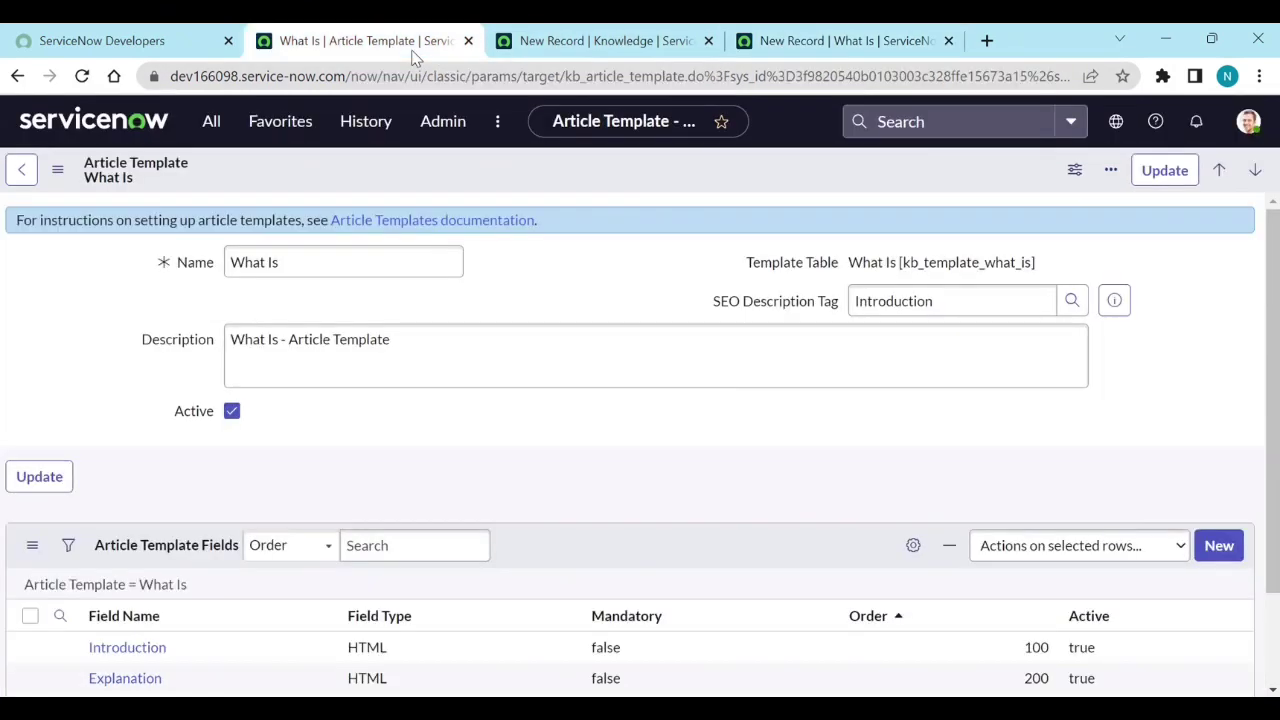
Start a new knowledge article from the Standard template and dismiss the updated-version notice
click(211, 123)
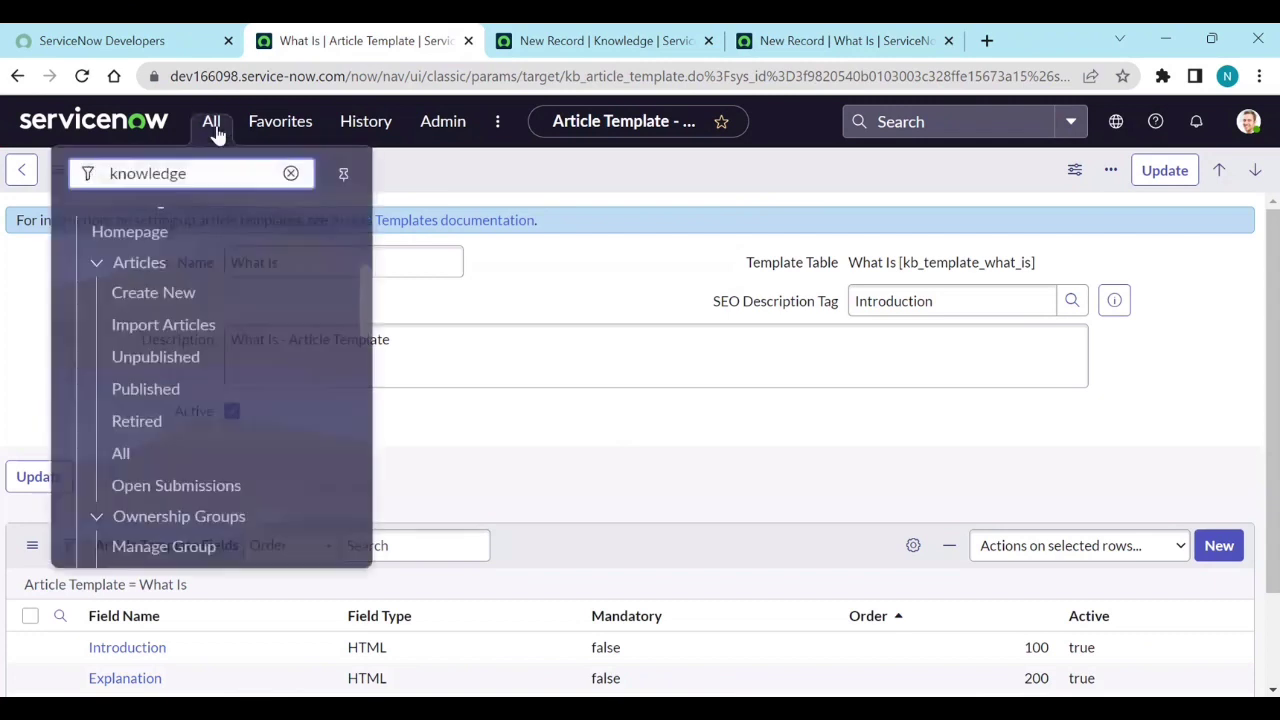
click(158, 291)
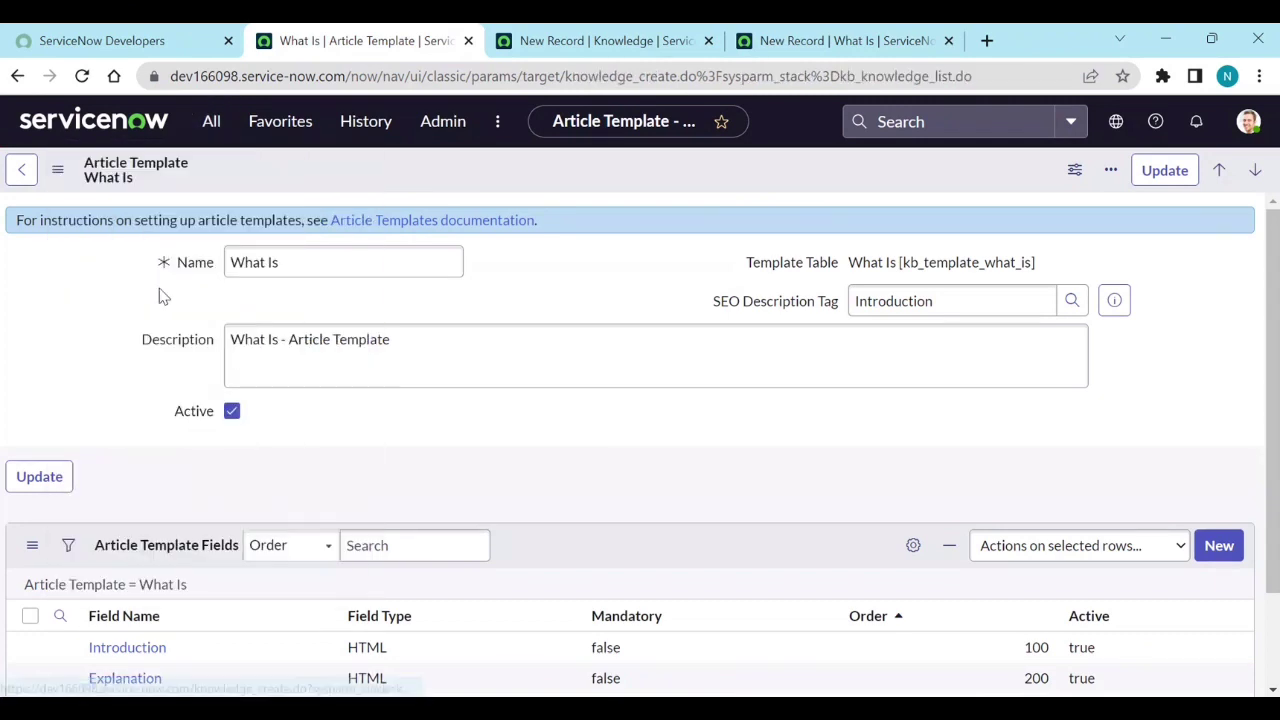
click(74, 250)
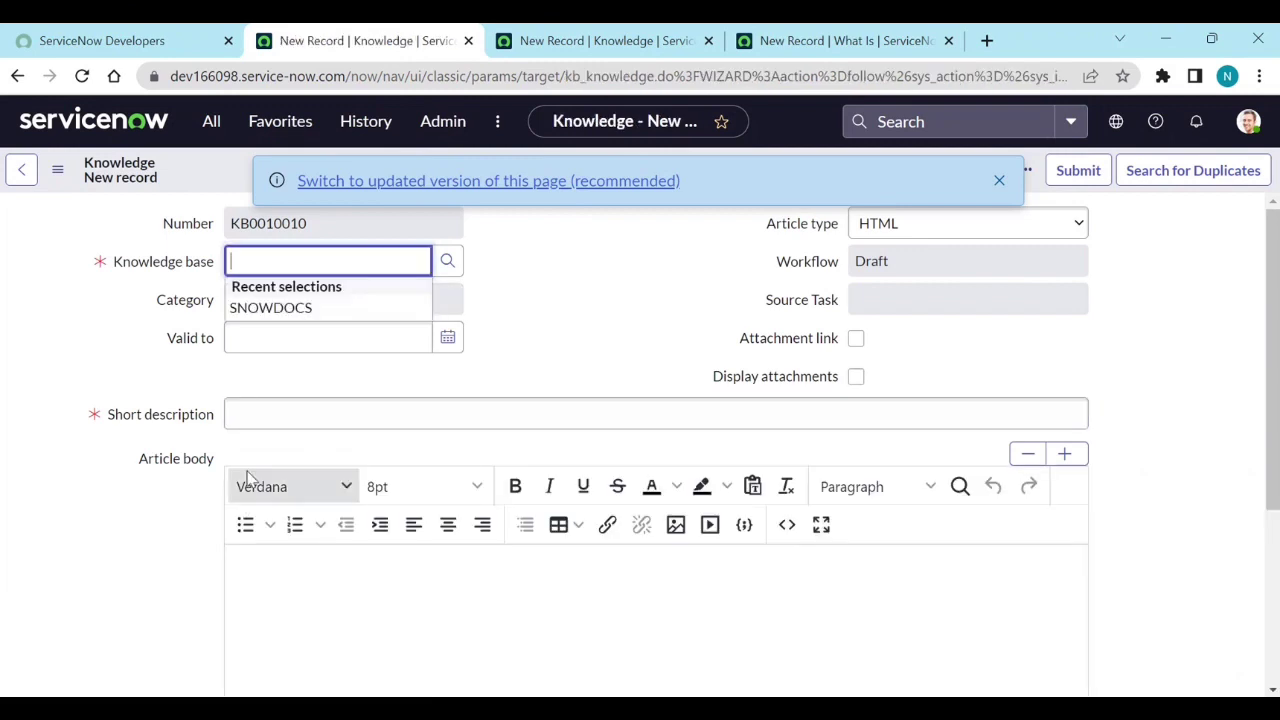
scroll(248, 480, down, 2)
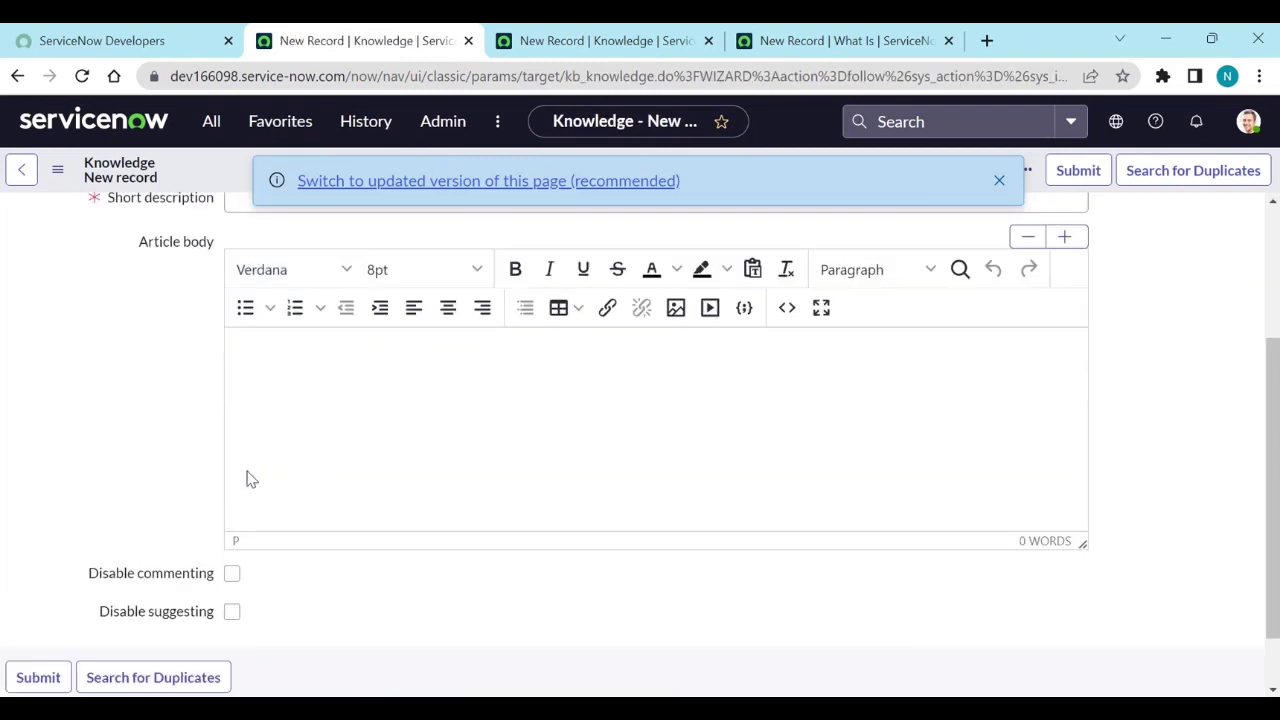
scroll(250, 480, up, 2)
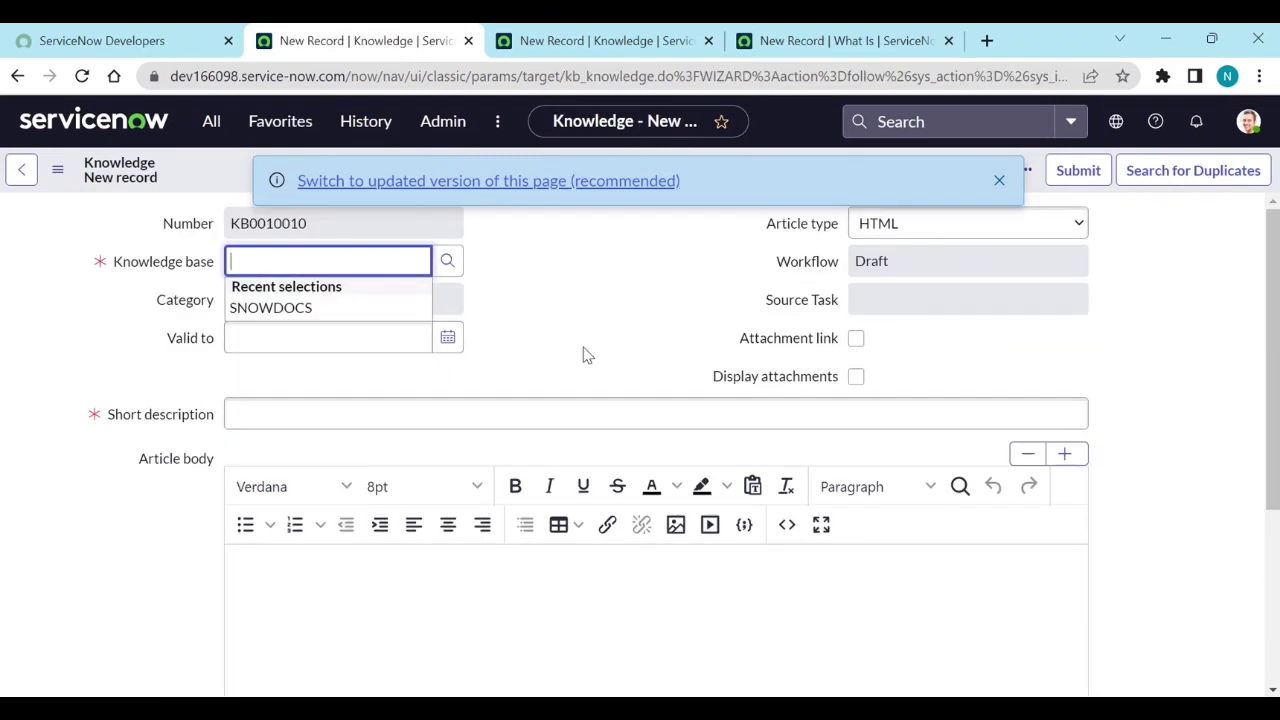
click(999, 180)
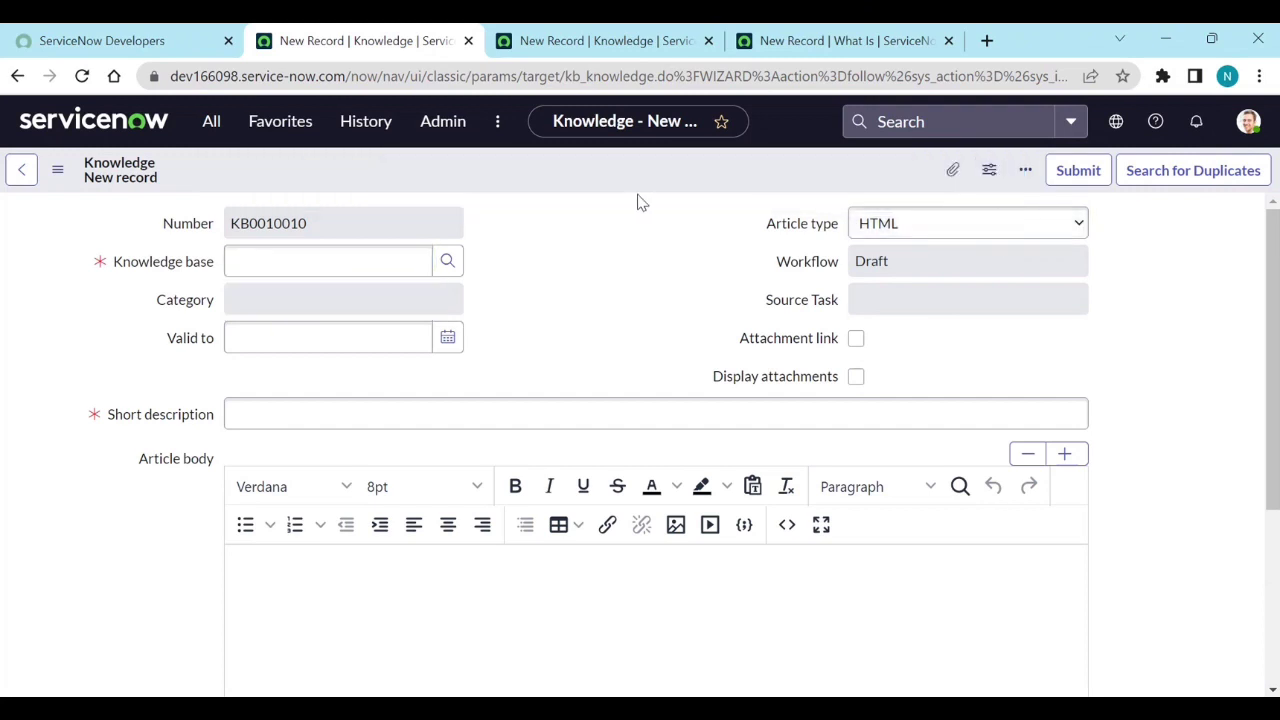
Open the Article Templates list under Knowledge > Administration
click(212, 122)
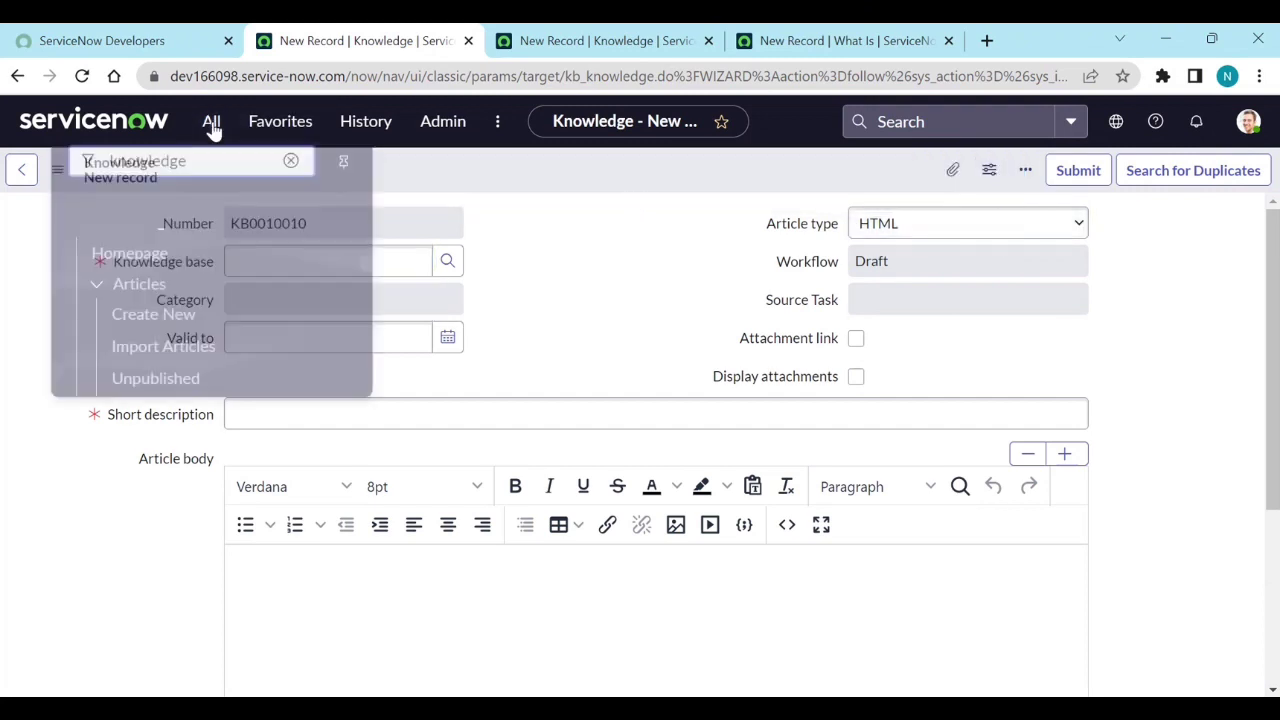
scroll(177, 440, down, 3)
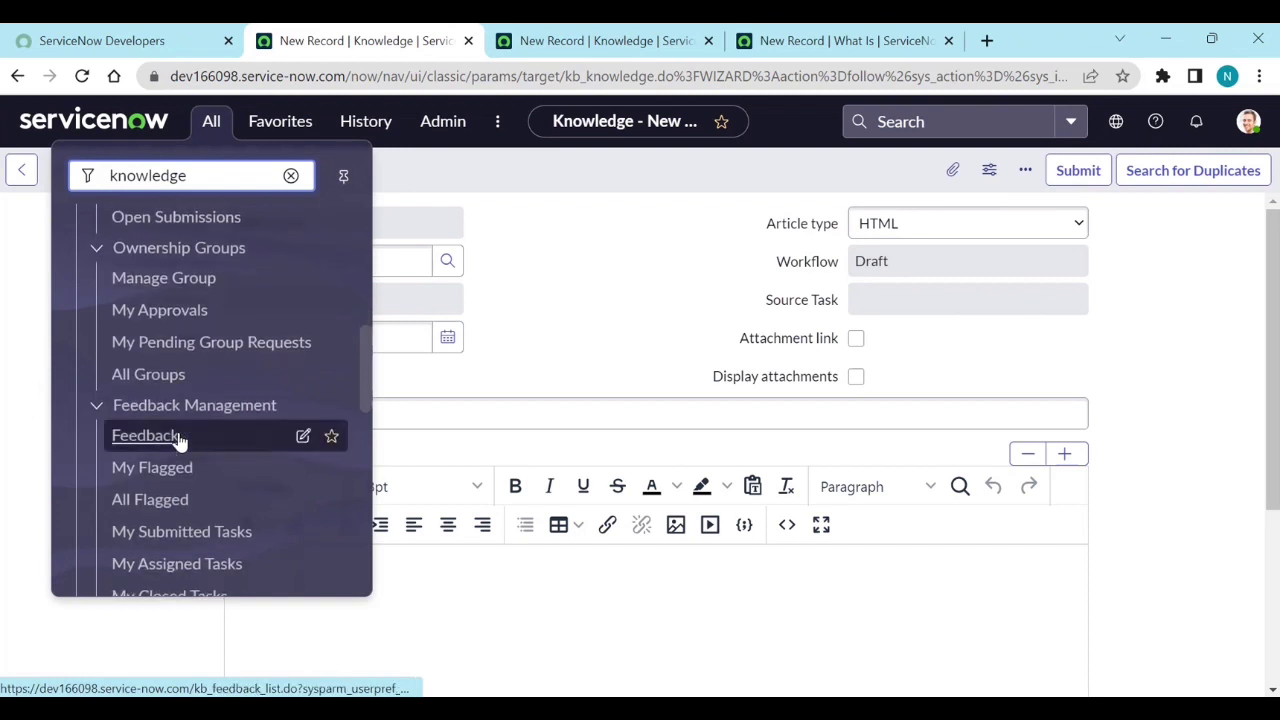
scroll(177, 440, down, 3)
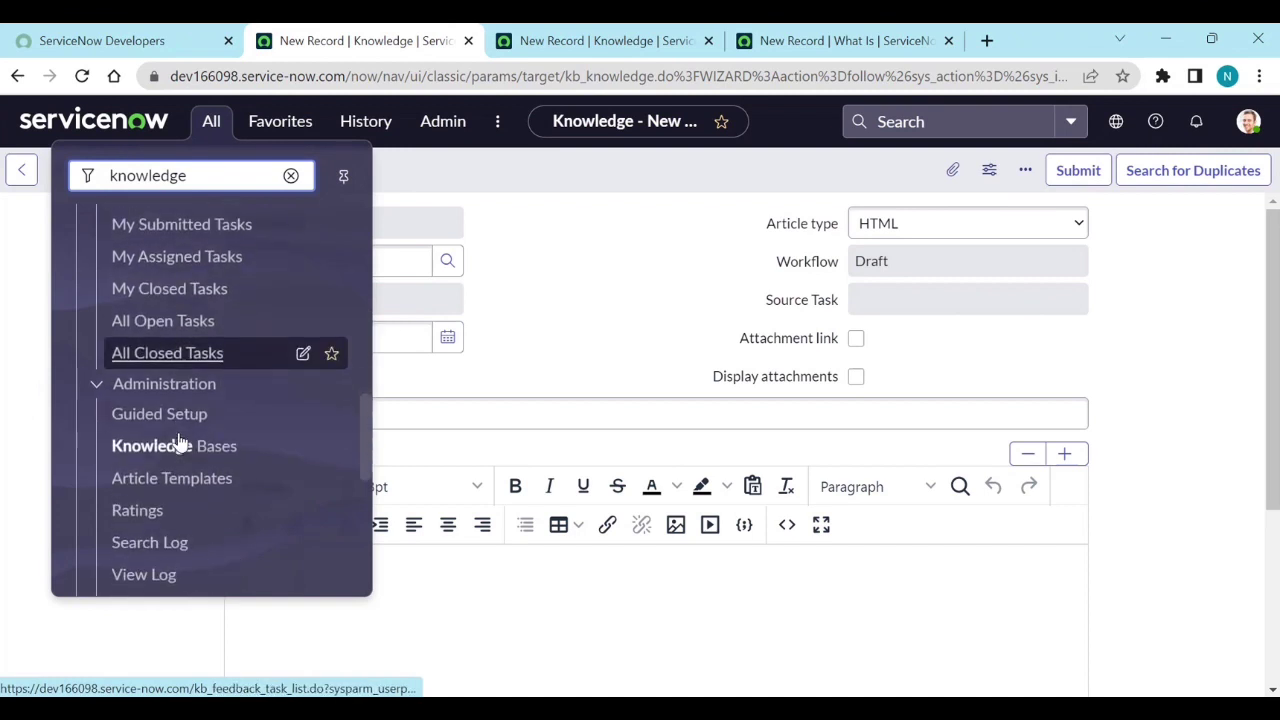
click(171, 478)
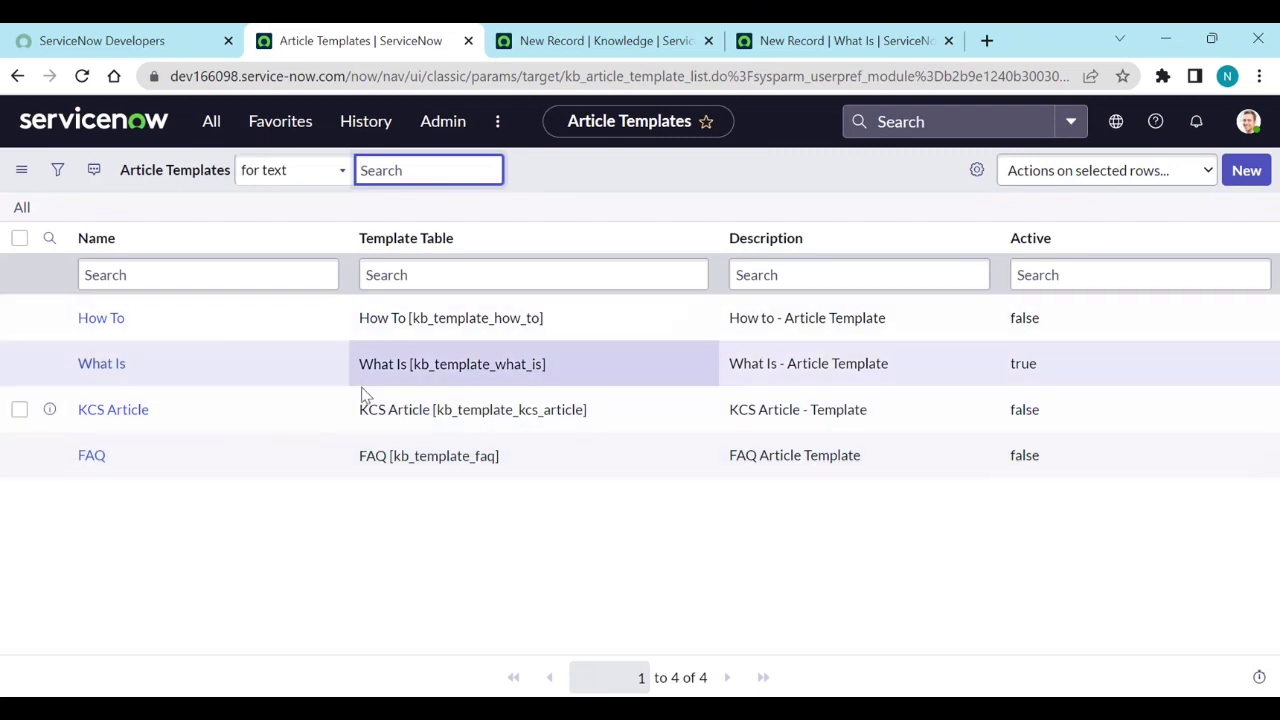
Create a new article template named 'SNOW DOCS' and save it, staying on the form
click(1245, 172)
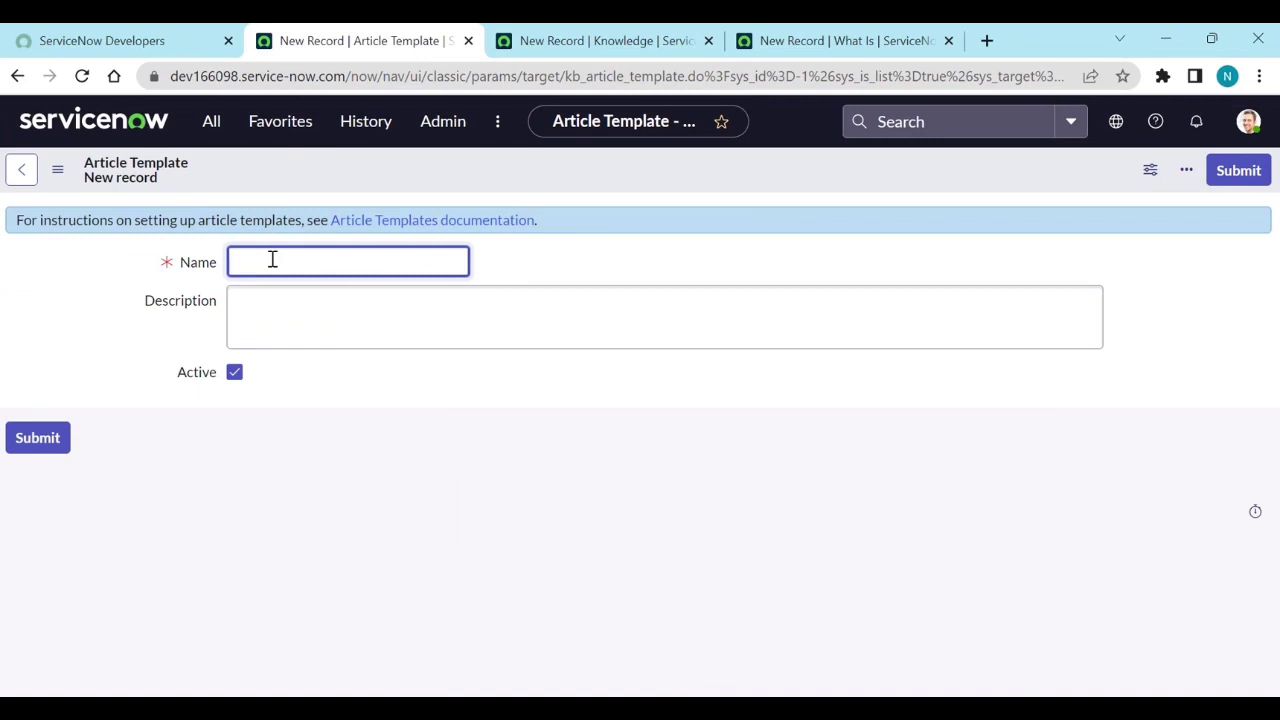
right_click(750, 172)
click(783, 179)
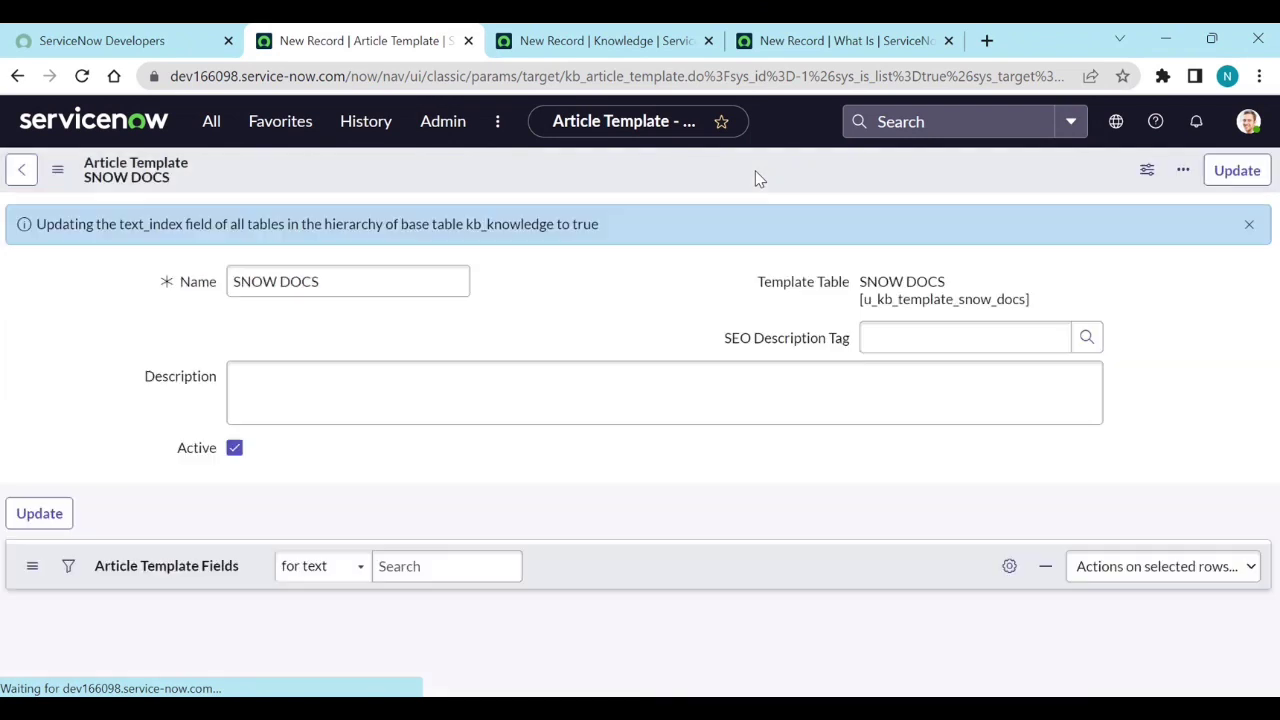
scroll(500, 486, down, 2)
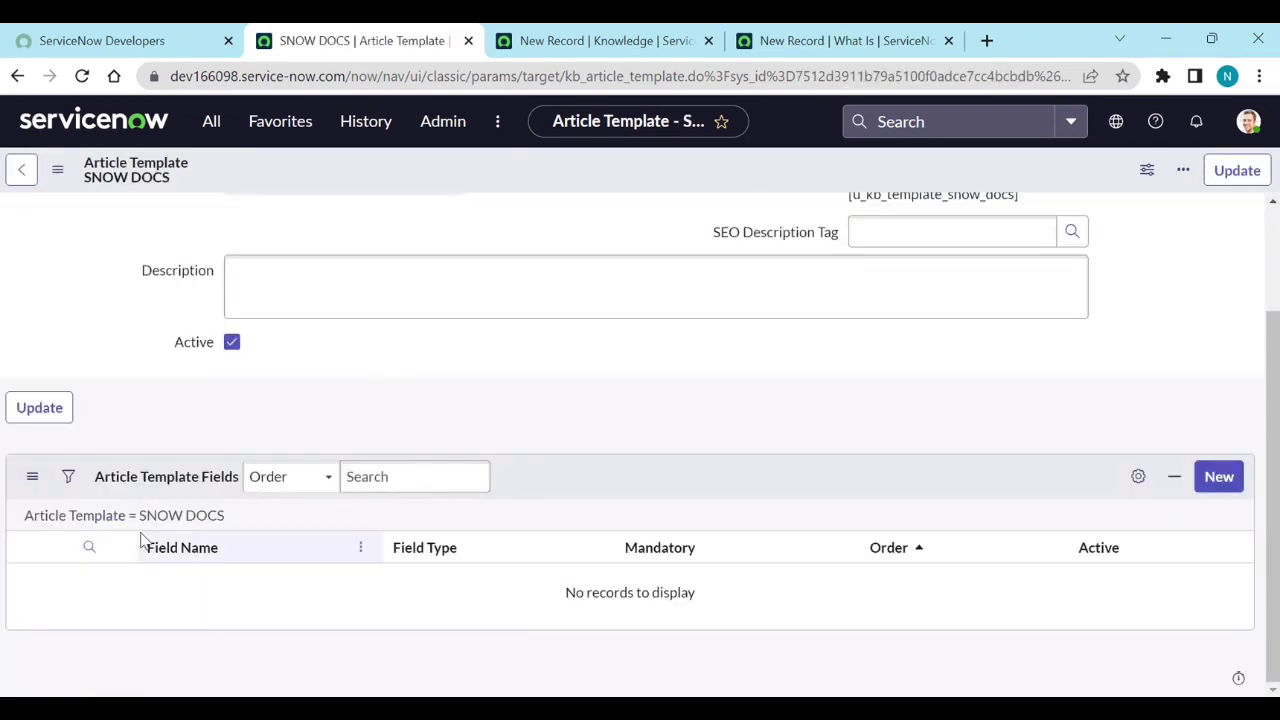
Add an 'About' template field with type HTML, order 1 and Expand/Collapse set to Expand
click(1207, 485)
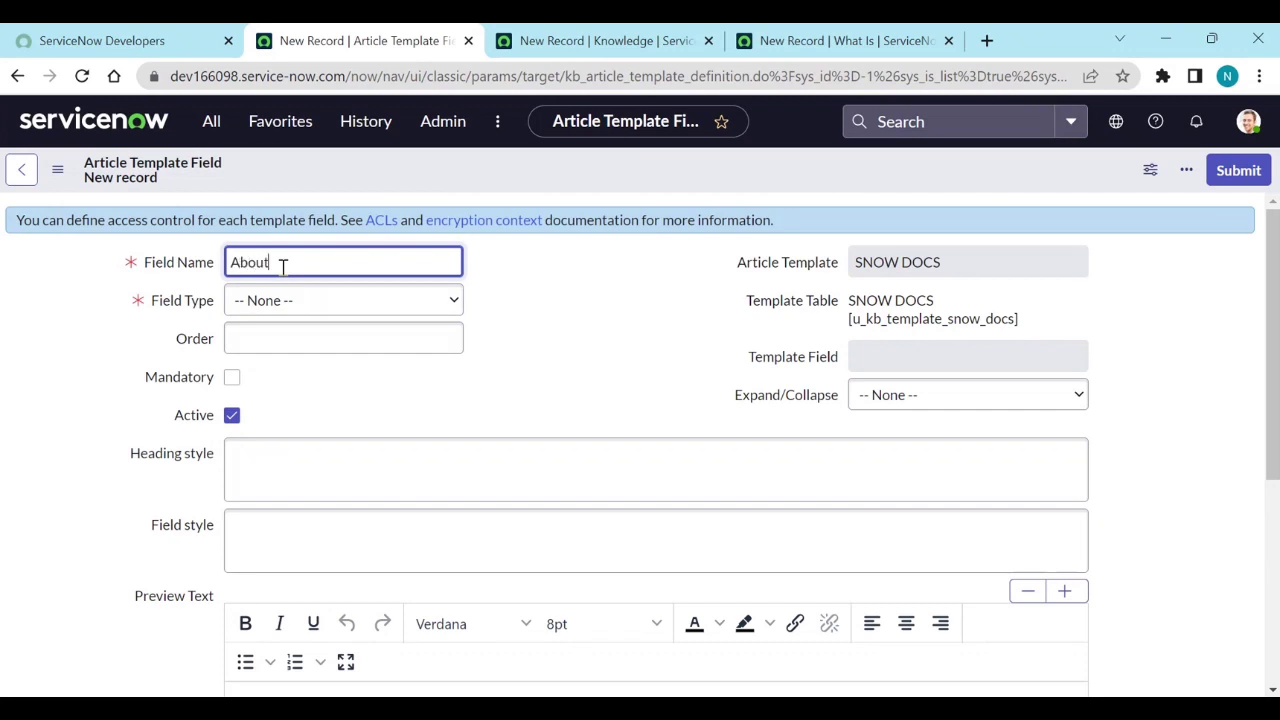
click(282, 306)
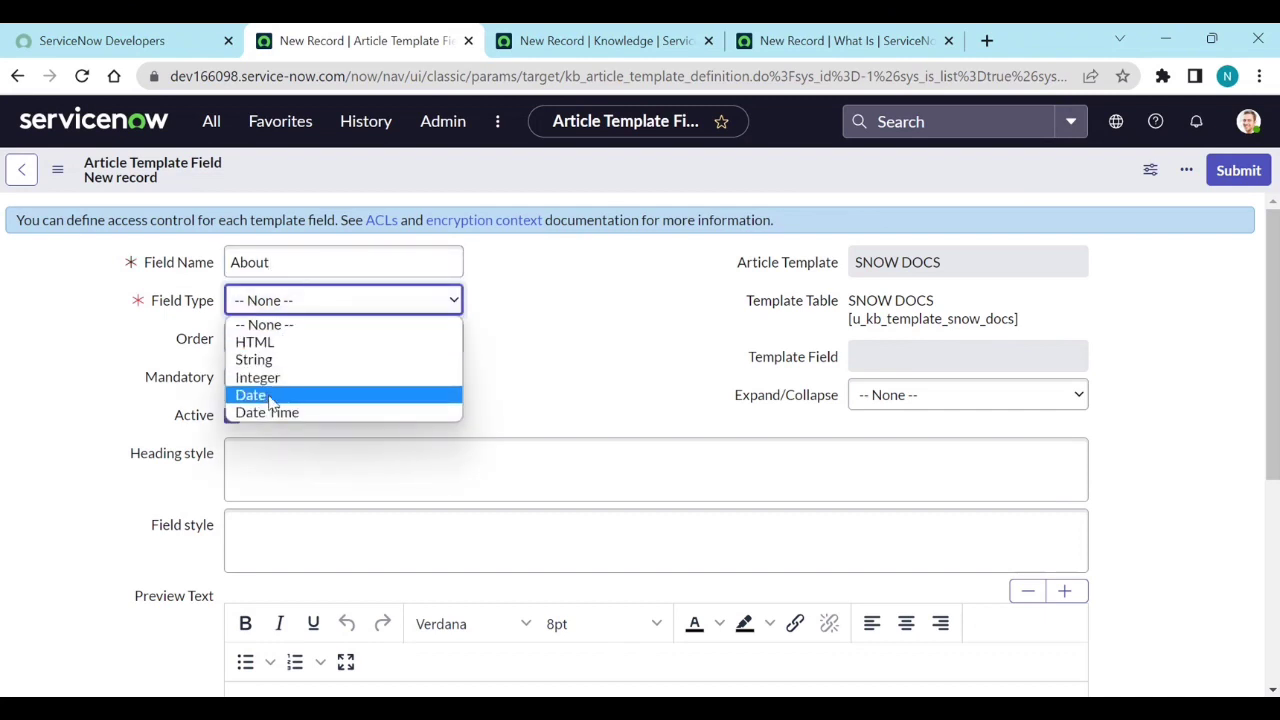
click(256, 342)
click(344, 342)
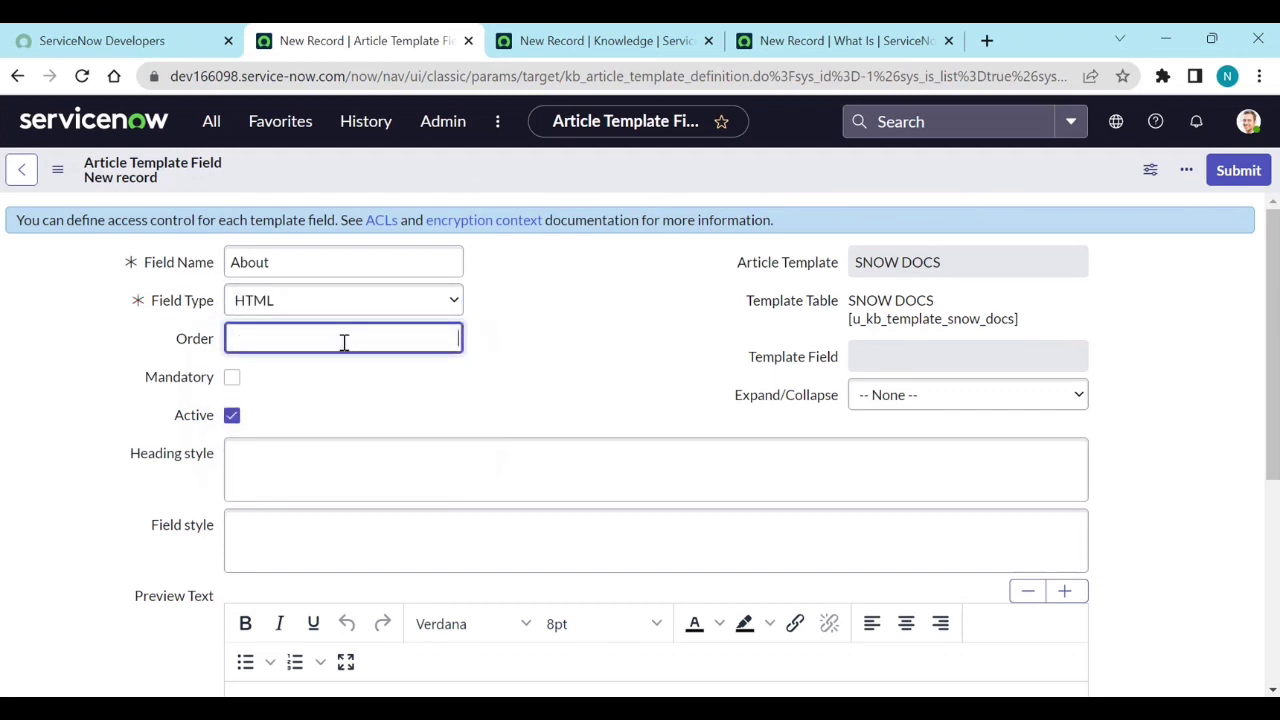
click(454, 414)
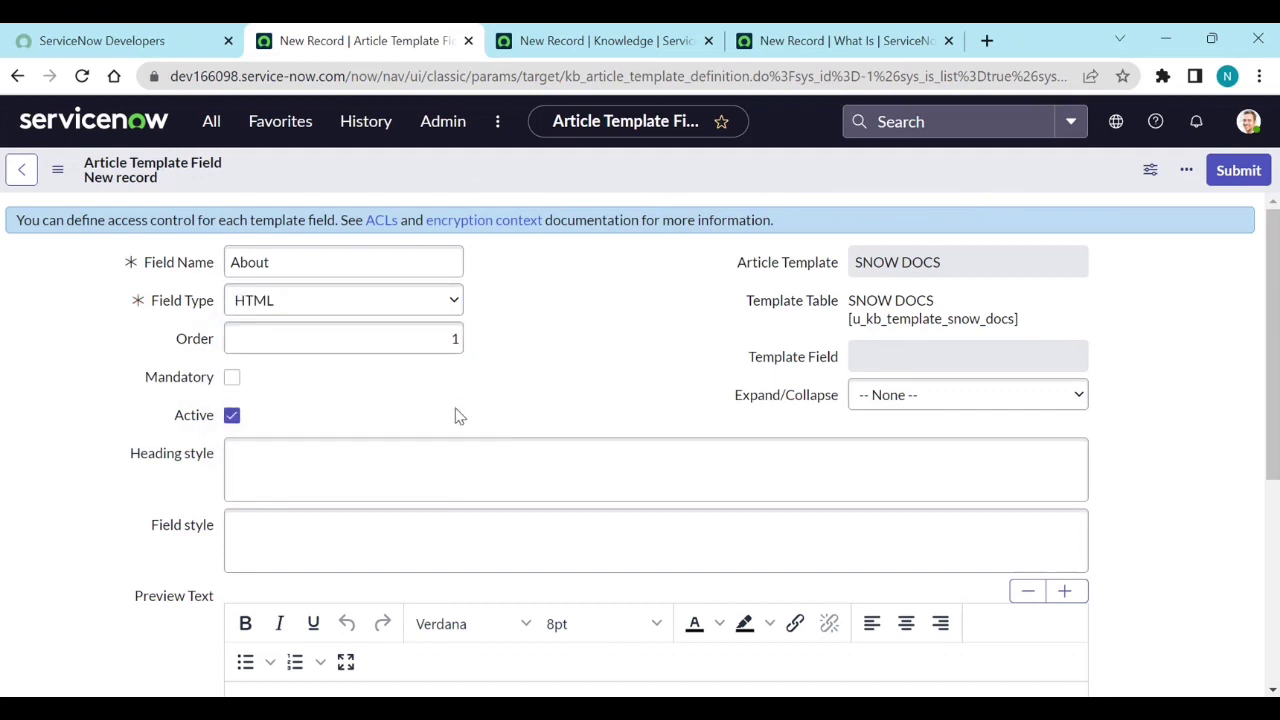
click(889, 397)
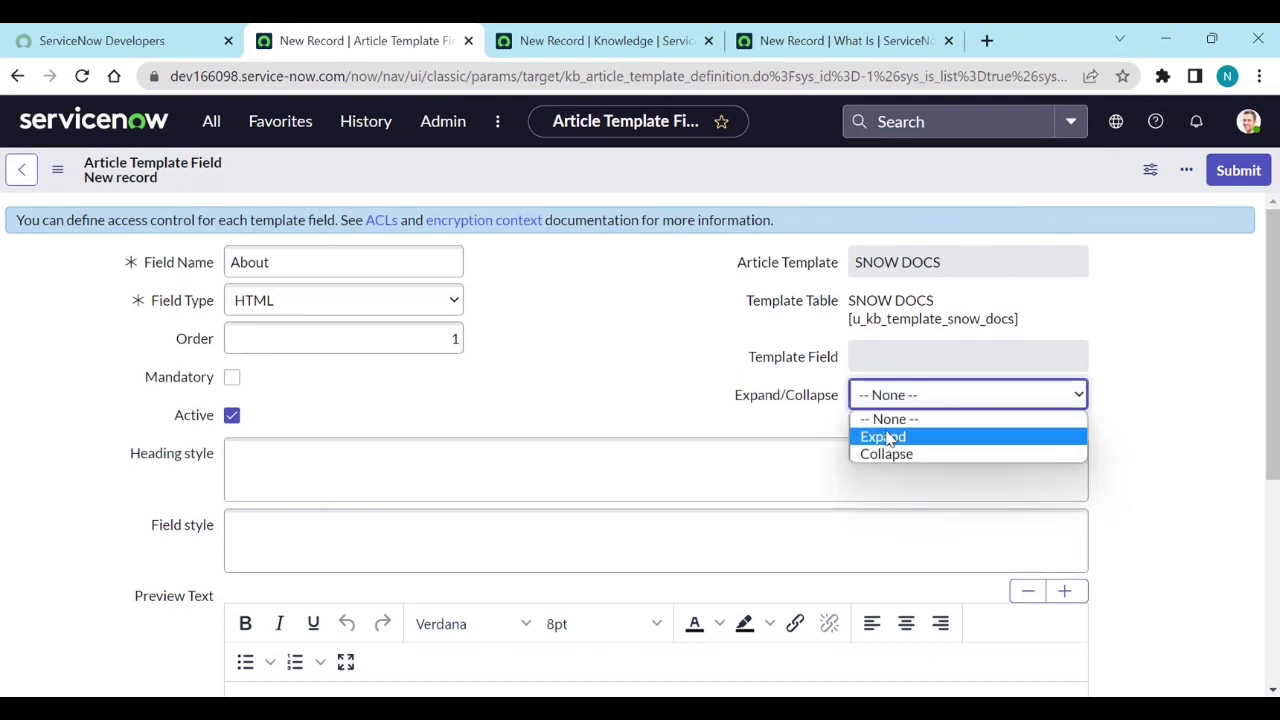
click(889, 438)
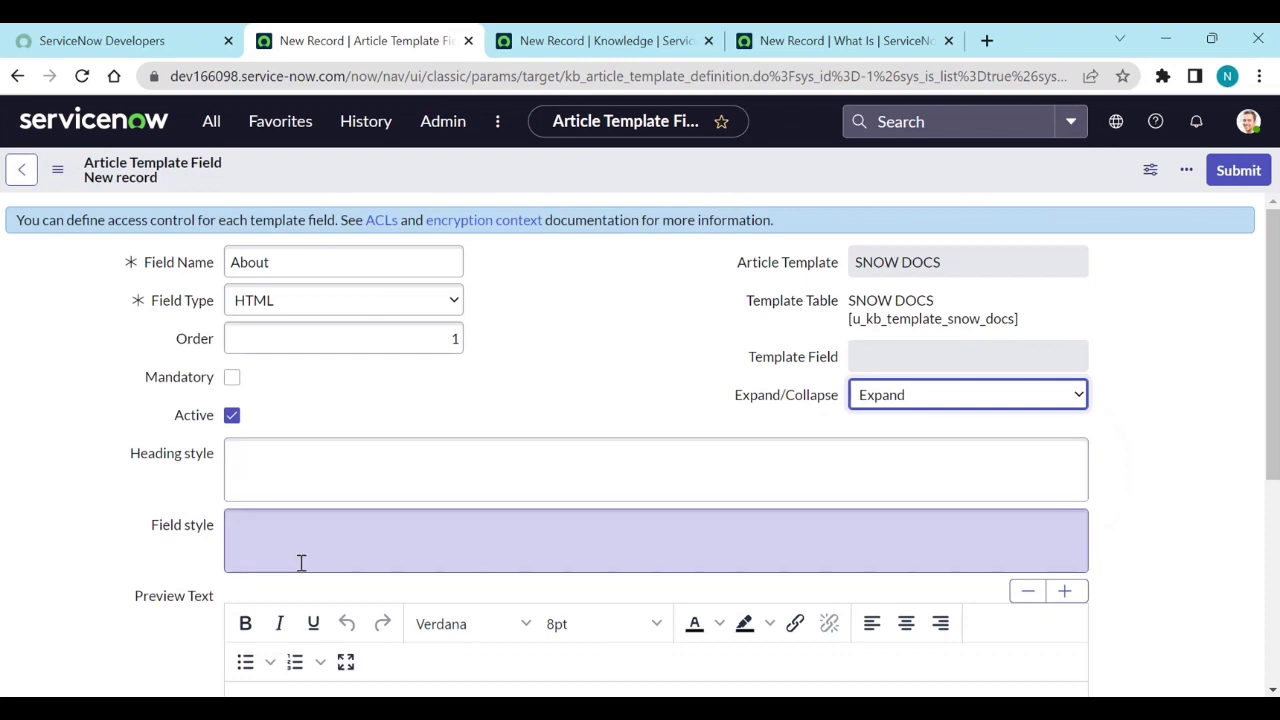
scroll(301, 559, down, 4)
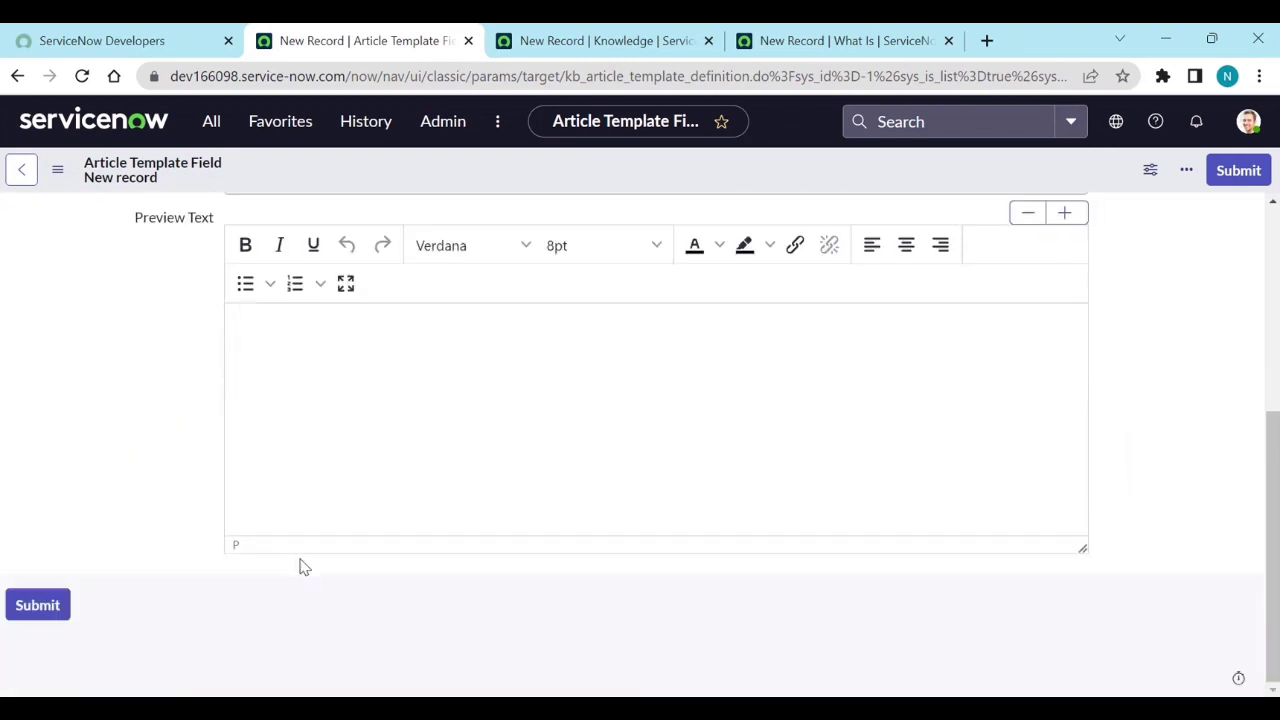
click(1230, 175)
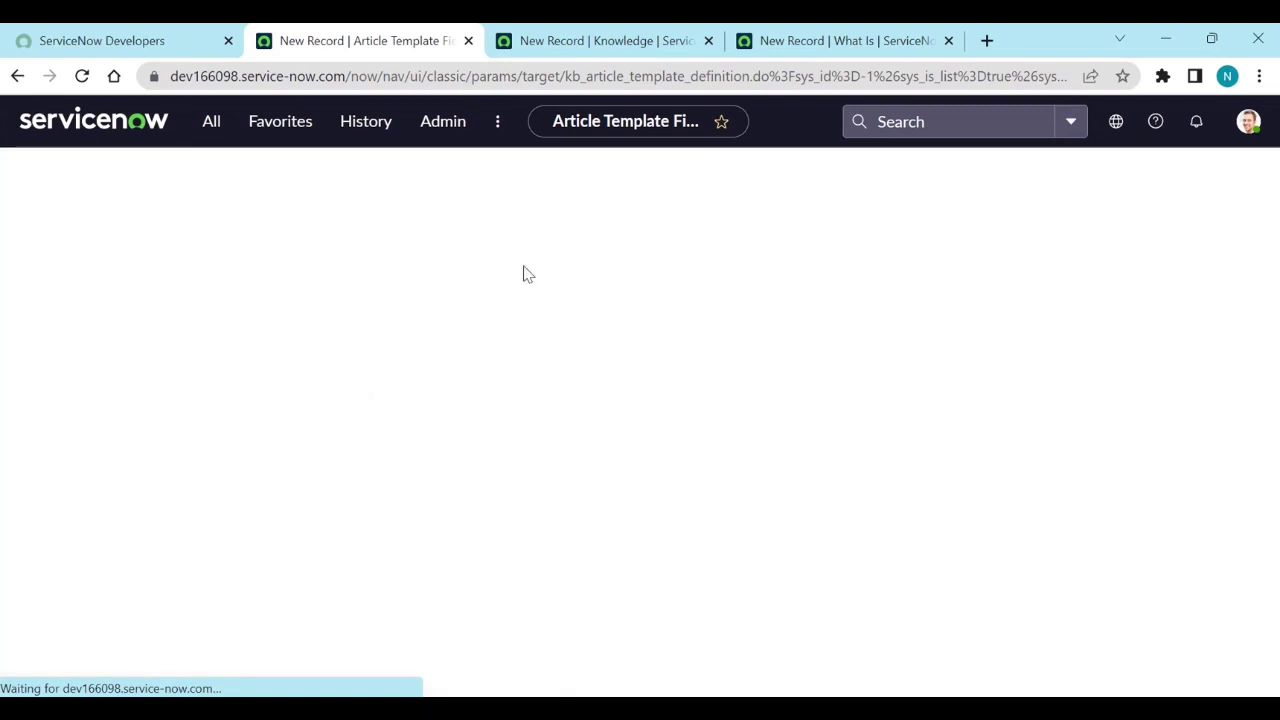
scroll(423, 457, down, 1)
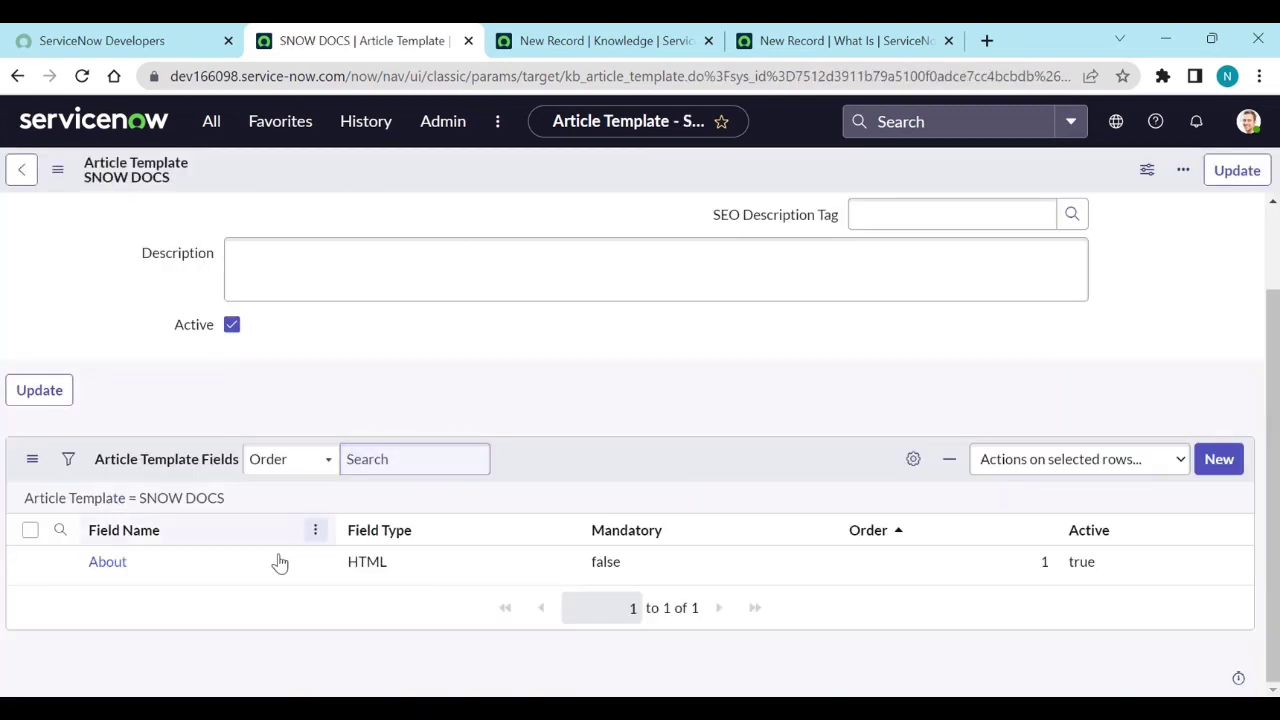
Add an HTML field named 'EXP' with order 2 to the SNOW DOCS template
click(1219, 460)
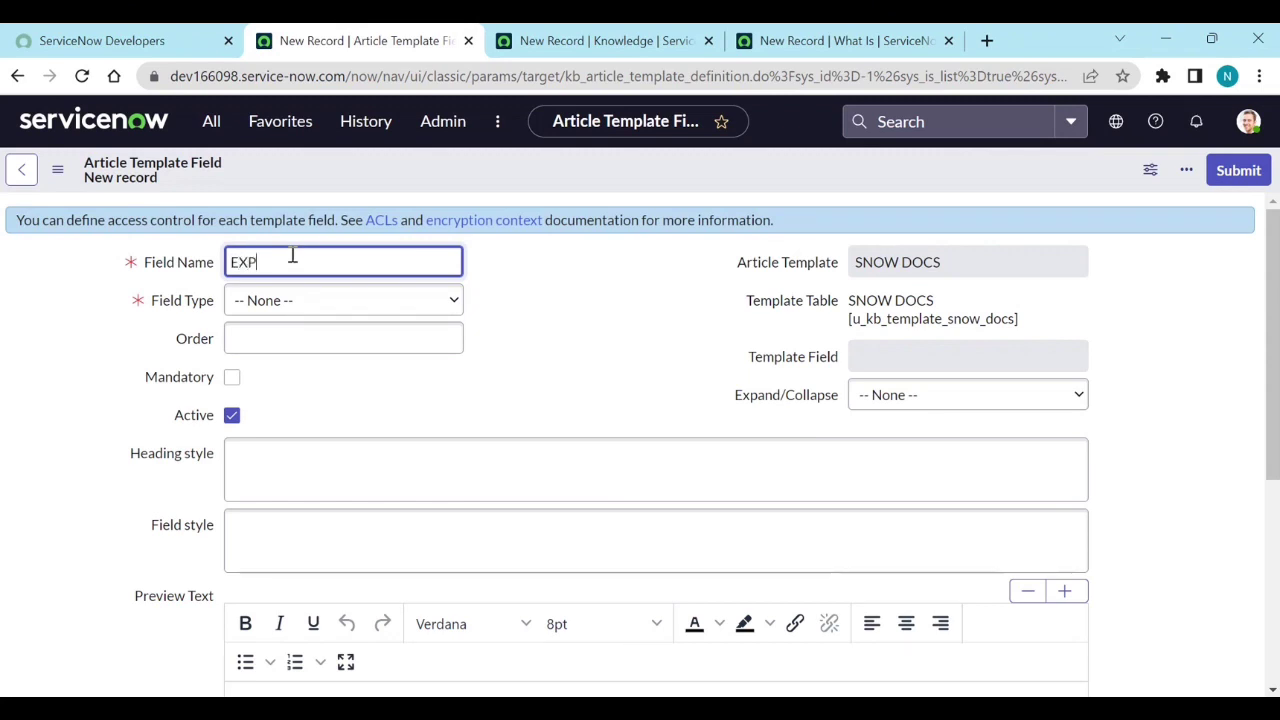
text(EXP)
click(425, 306)
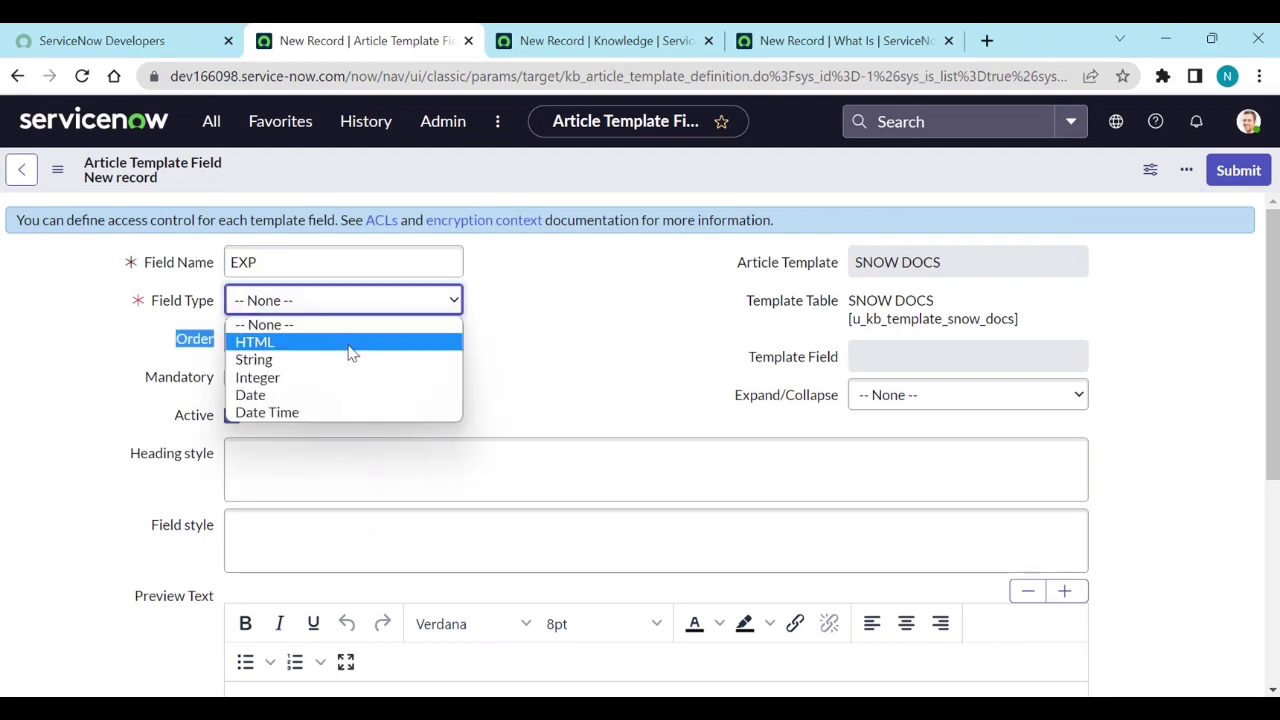
click(350, 343)
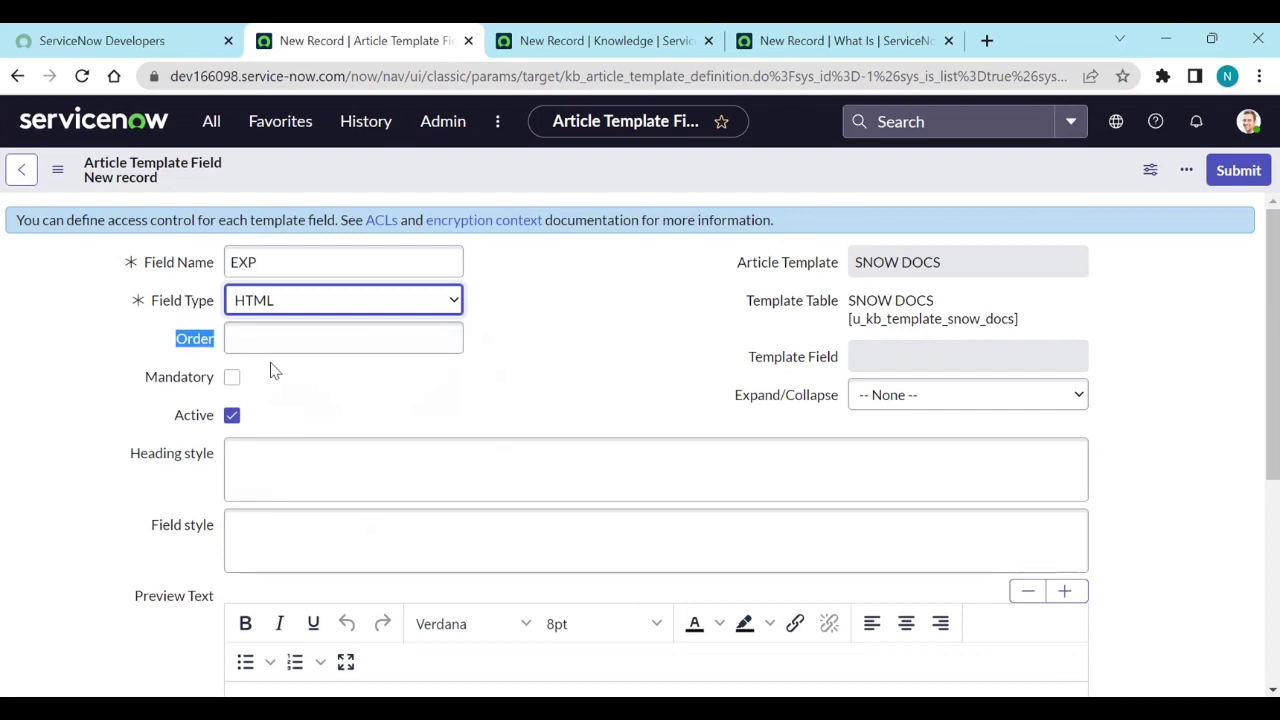
click(334, 341)
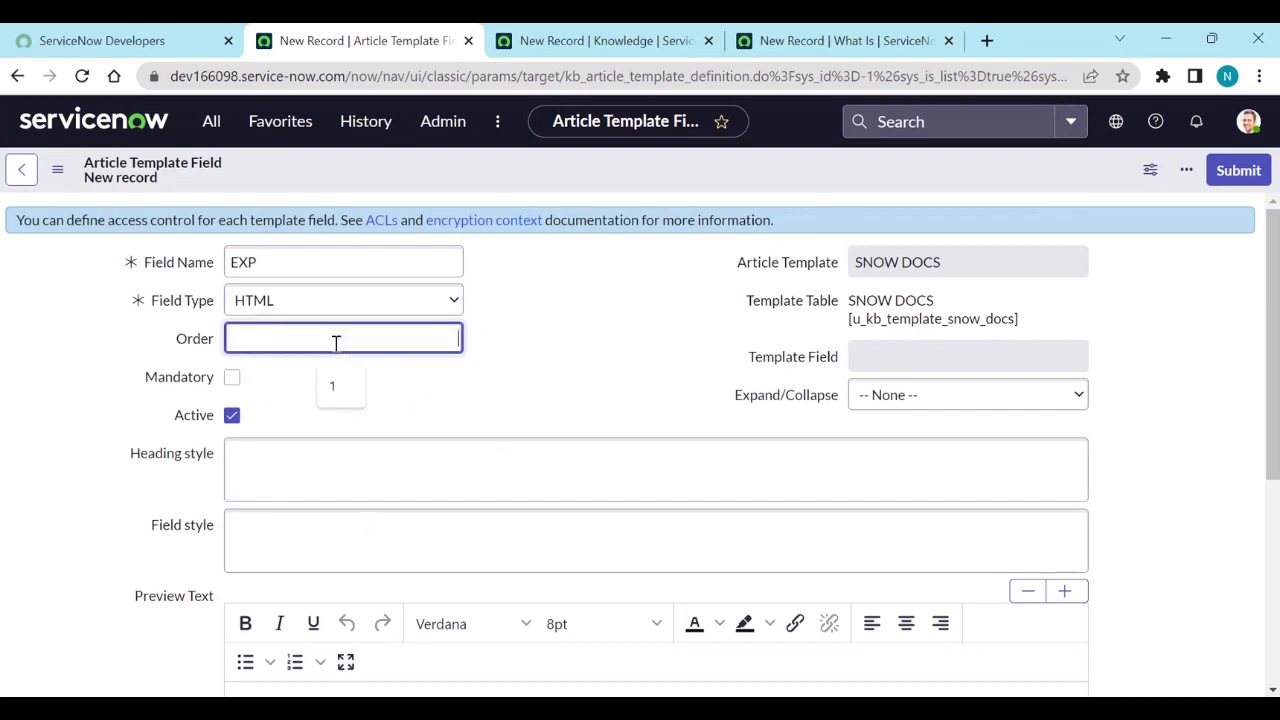
text(2)
click(570, 376)
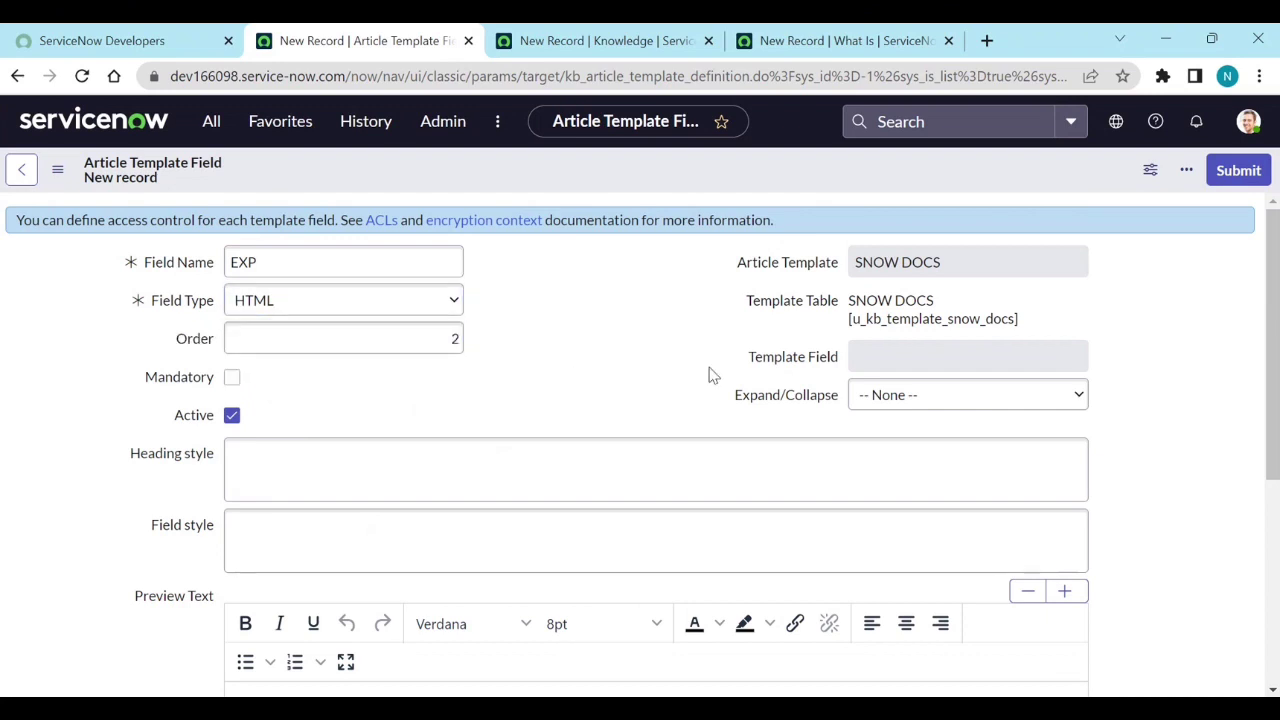
click(1240, 188)
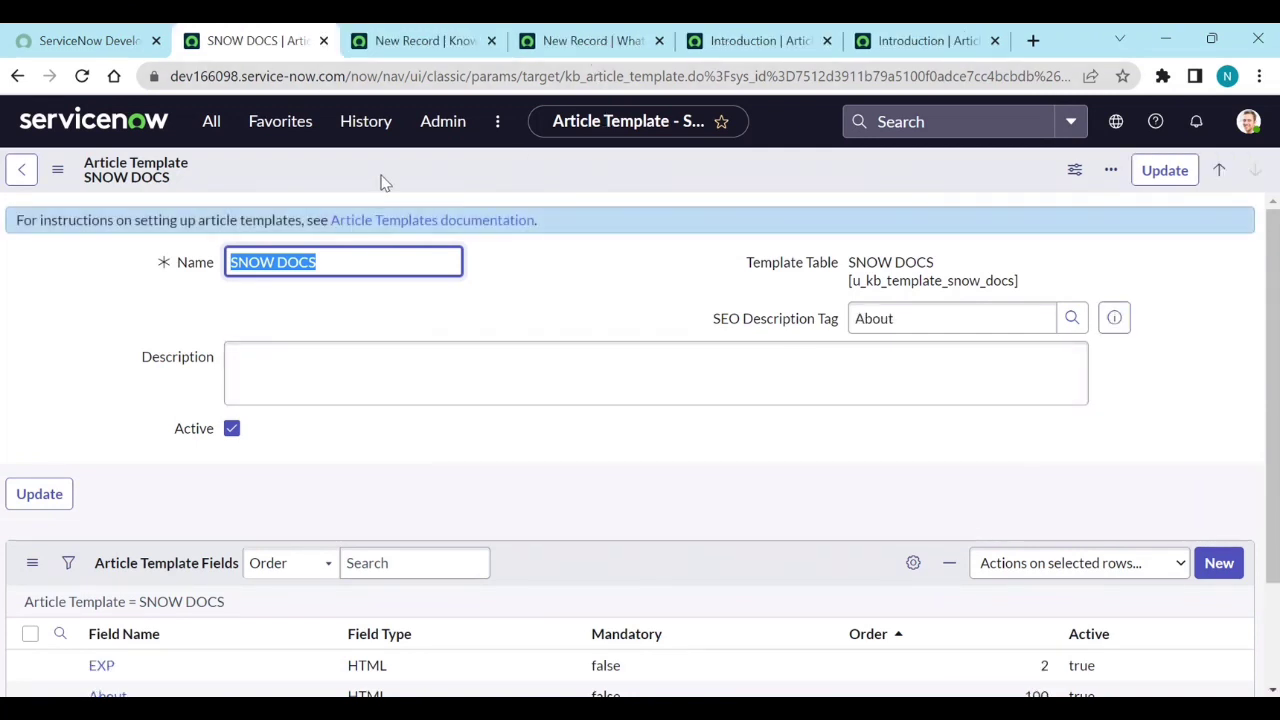
Create a new knowledge article from the SNOW DOCS template, collapsing and re-expanding its form lines
click(211, 121)
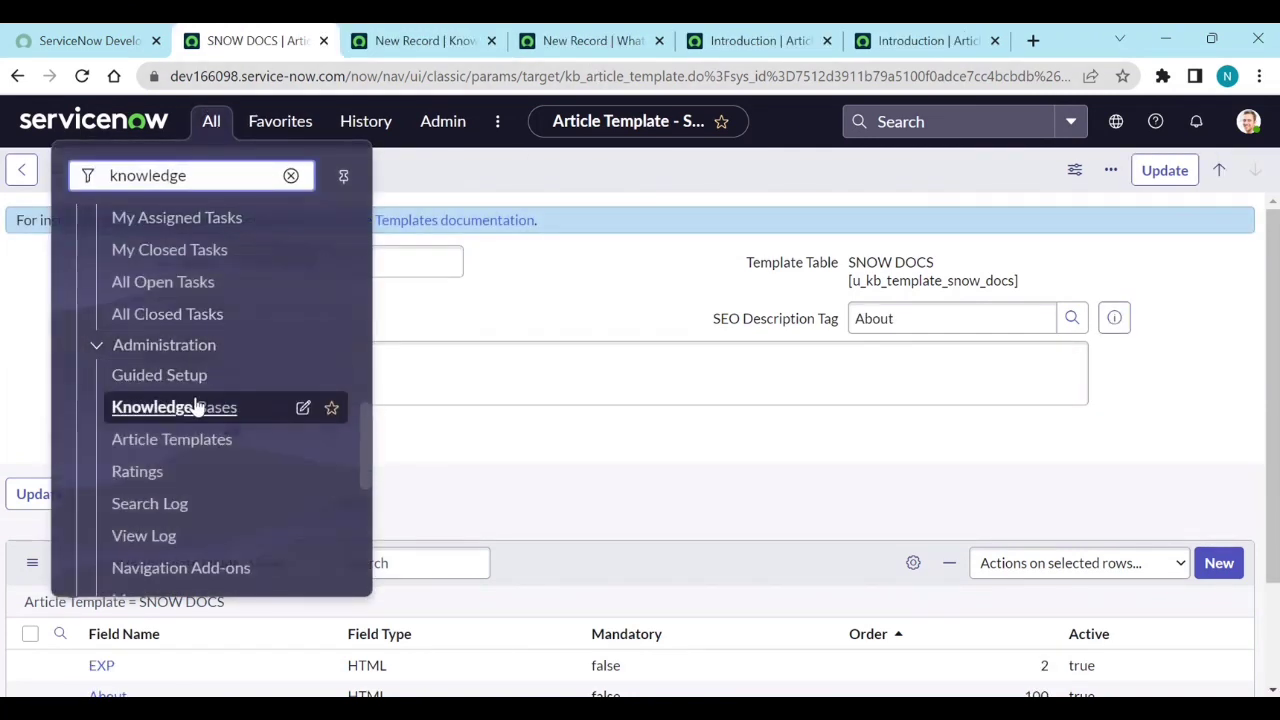
scroll(196, 405, up, 6)
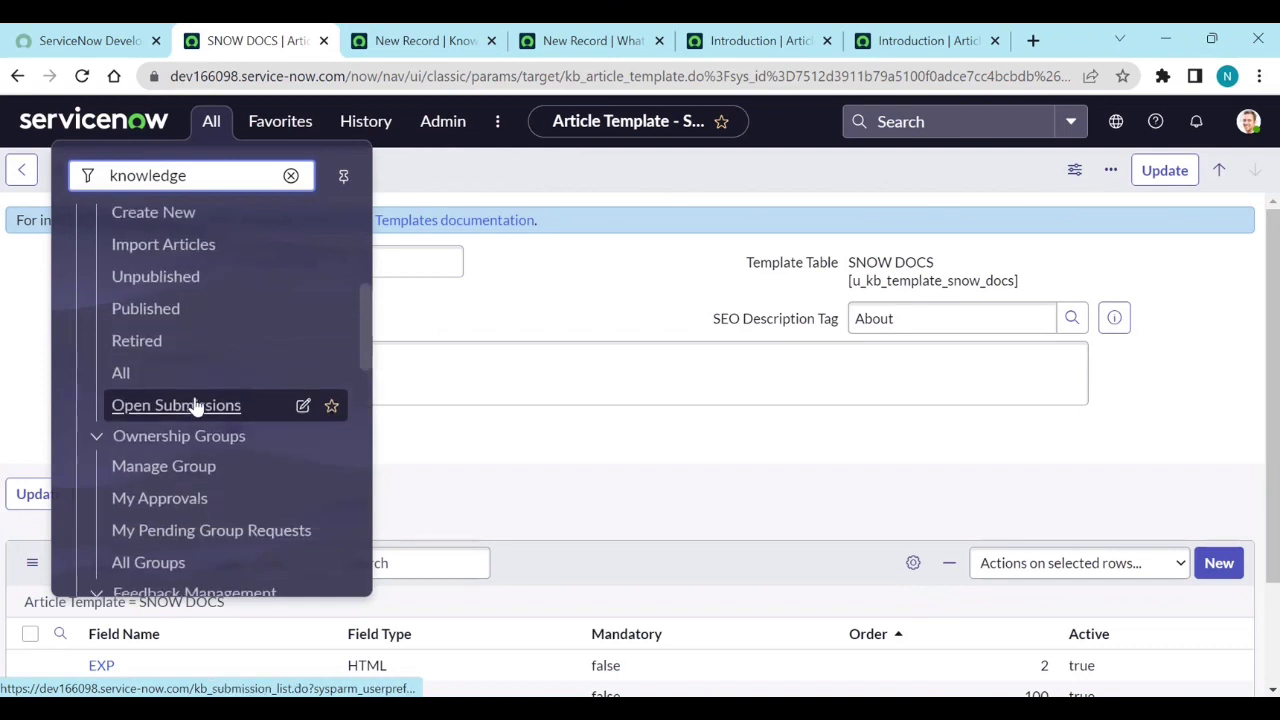
click(153, 310)
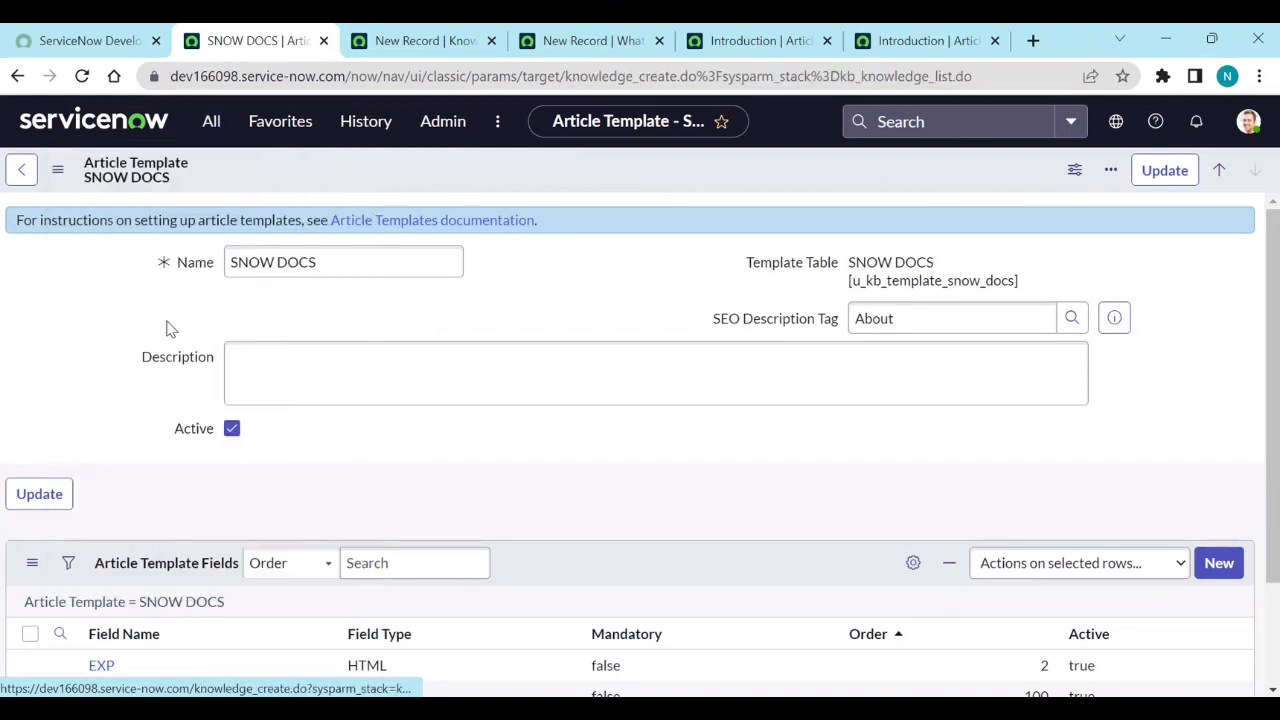
click(90, 271)
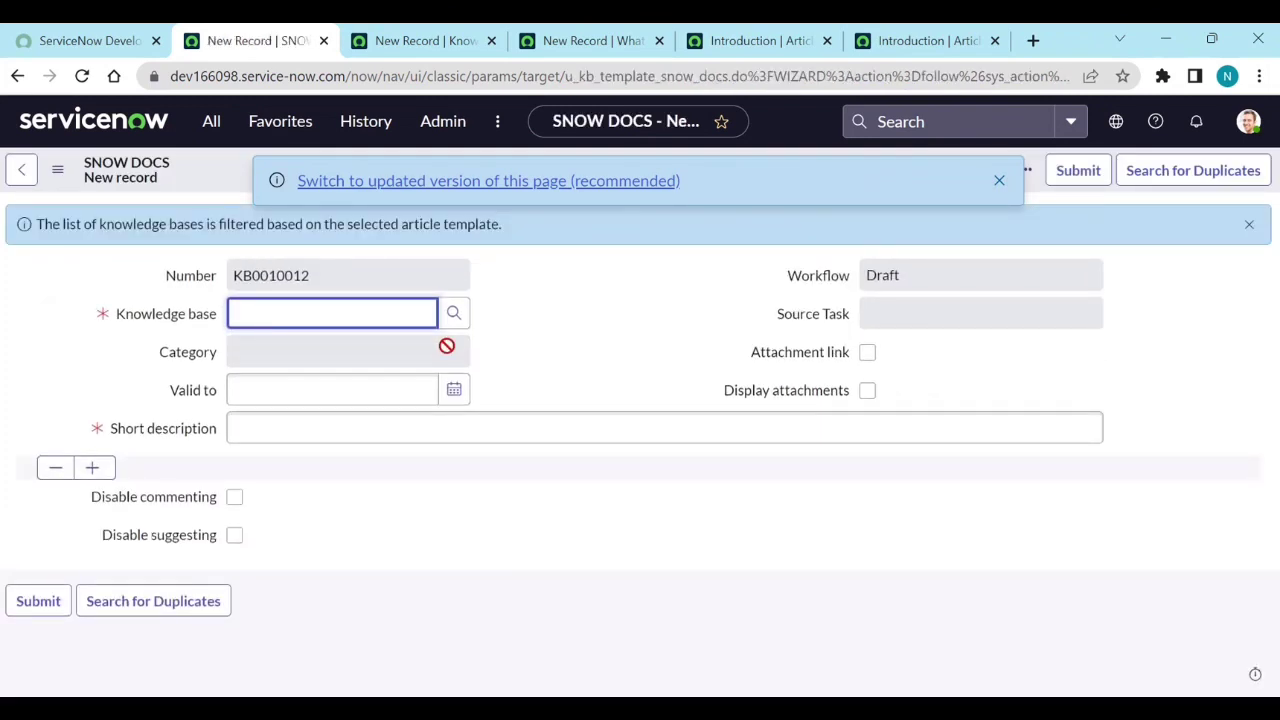
click(92, 469)
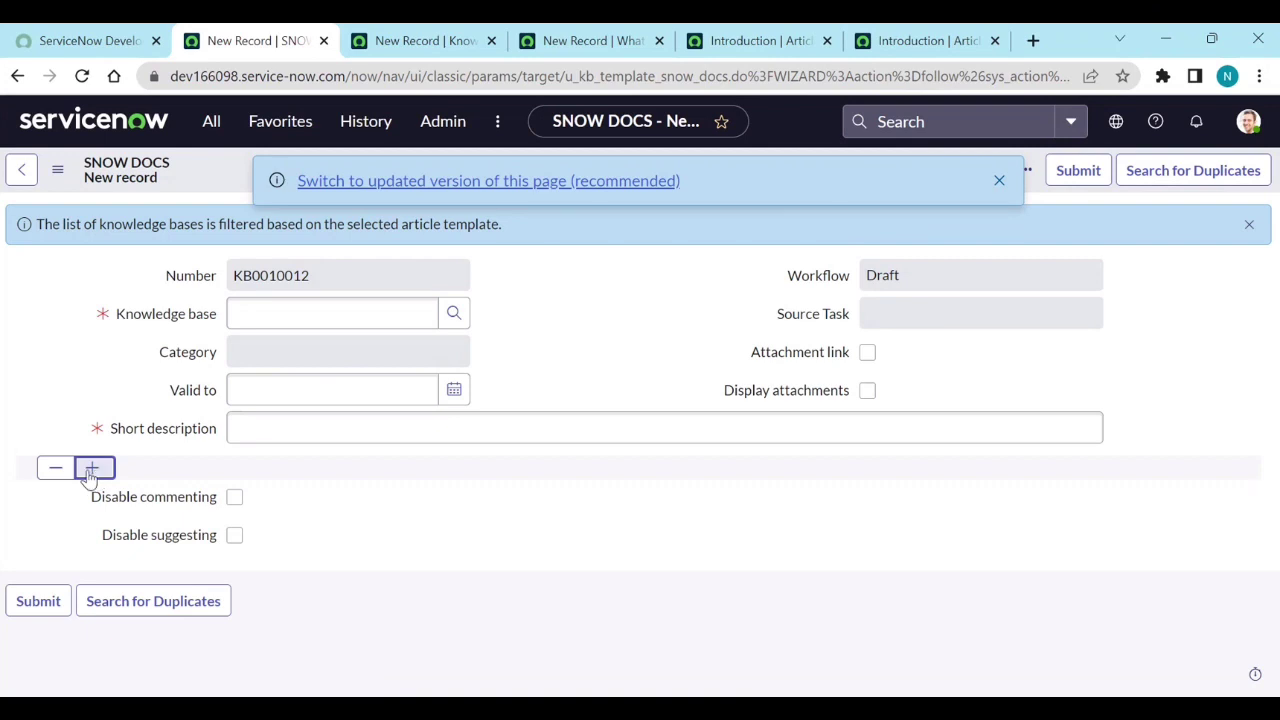
click(66, 477)
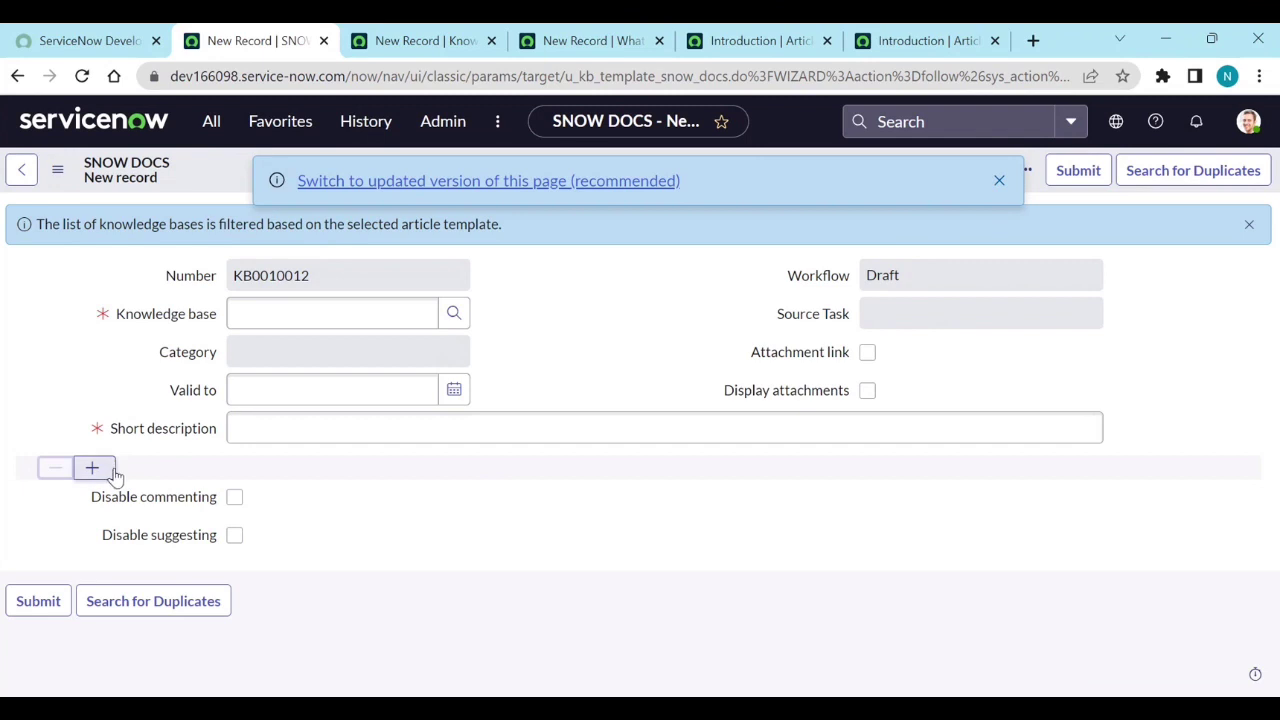
click(114, 475)
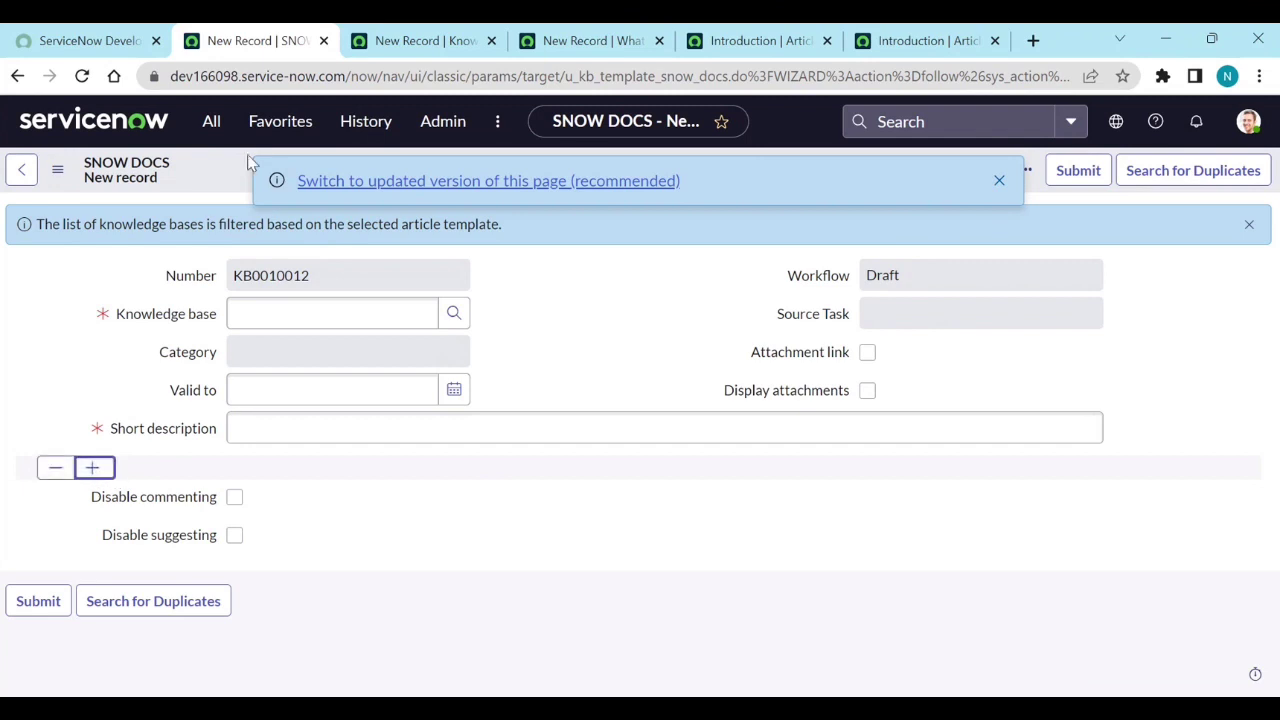
From the knowledge navigation entries, start another new article to reach the Article Template Selector
click(209, 122)
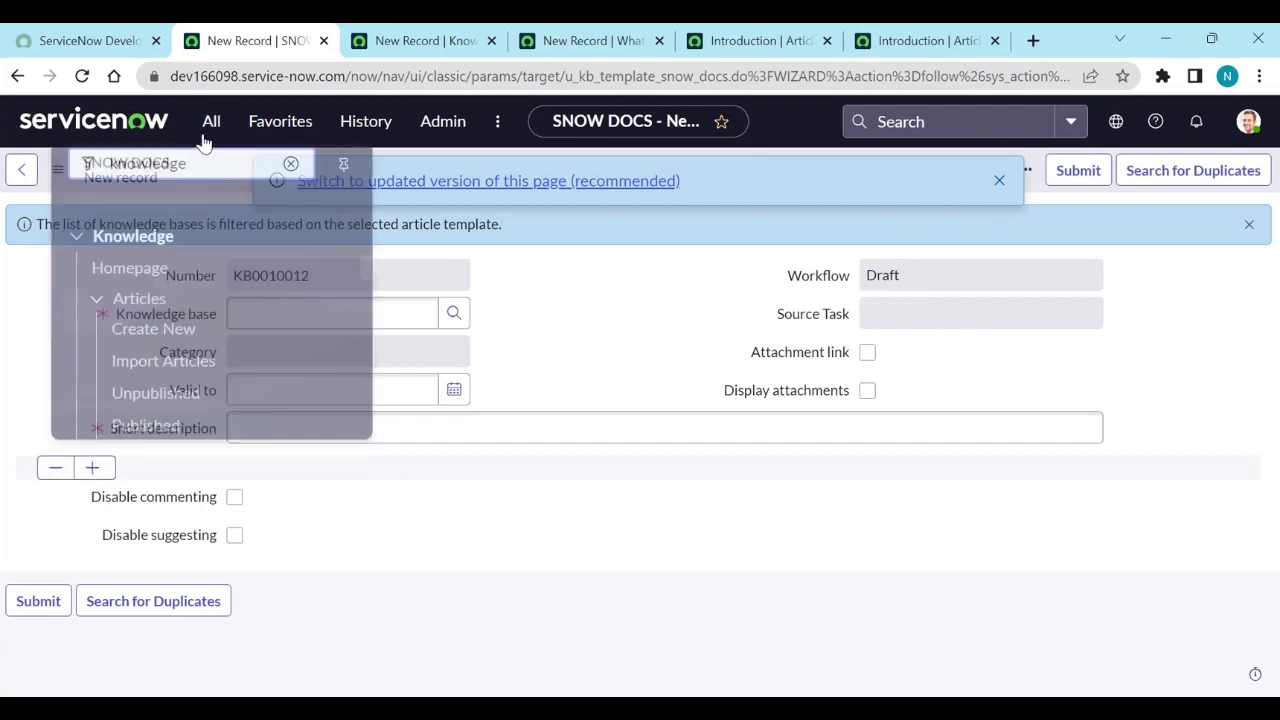
click(209, 122)
click(205, 135)
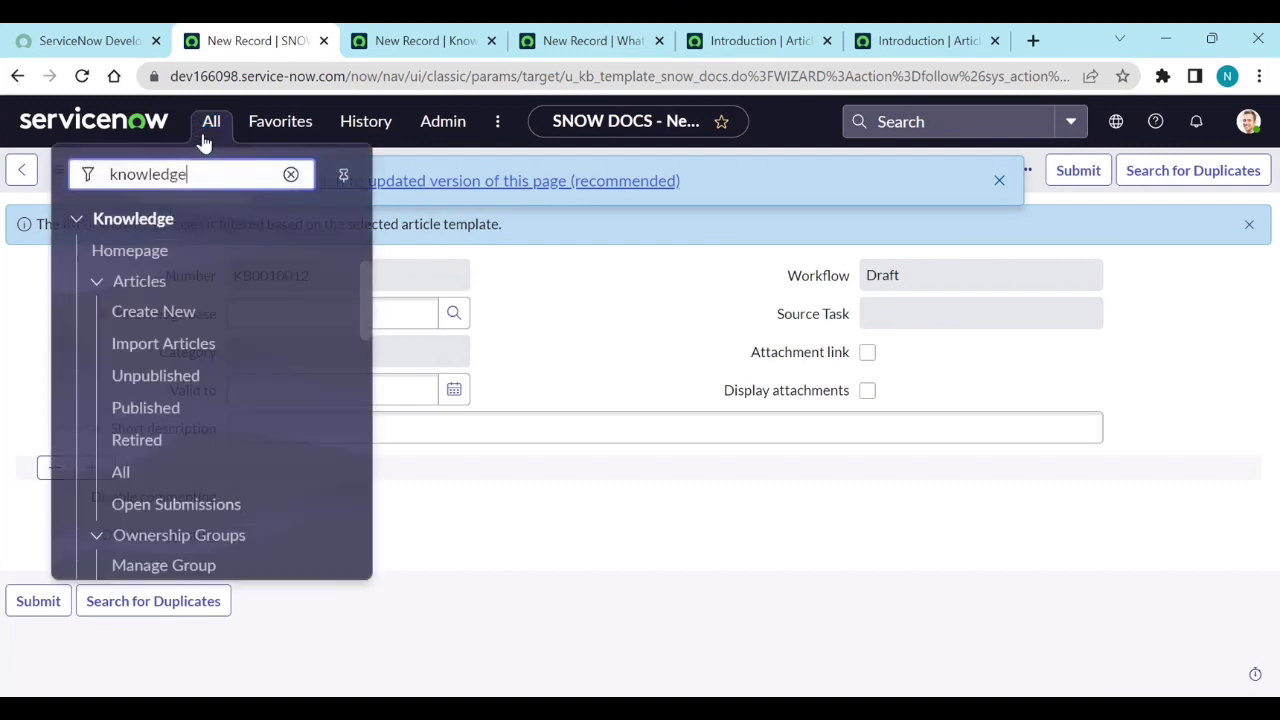
click(143, 313)
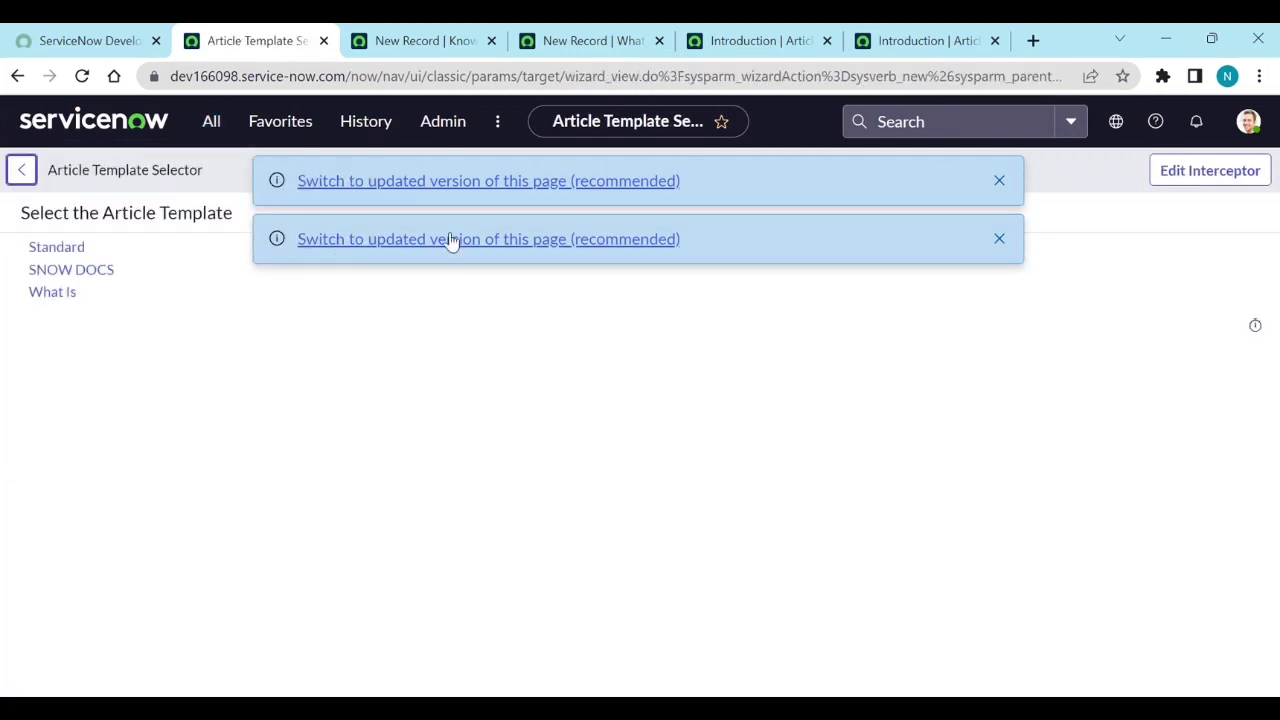
On the updated creation page, preview SNOW DOCS for the SNOWDOCS knowledge base and accept default values
click(390, 184)
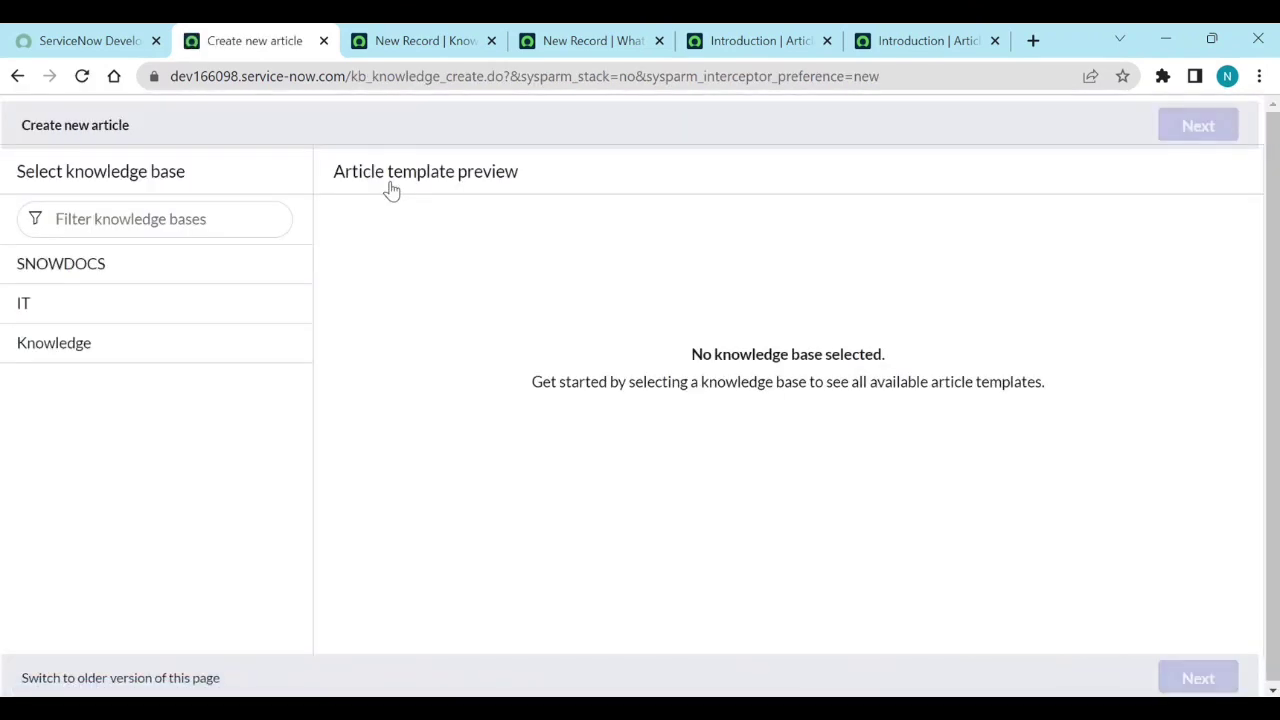
click(94, 286)
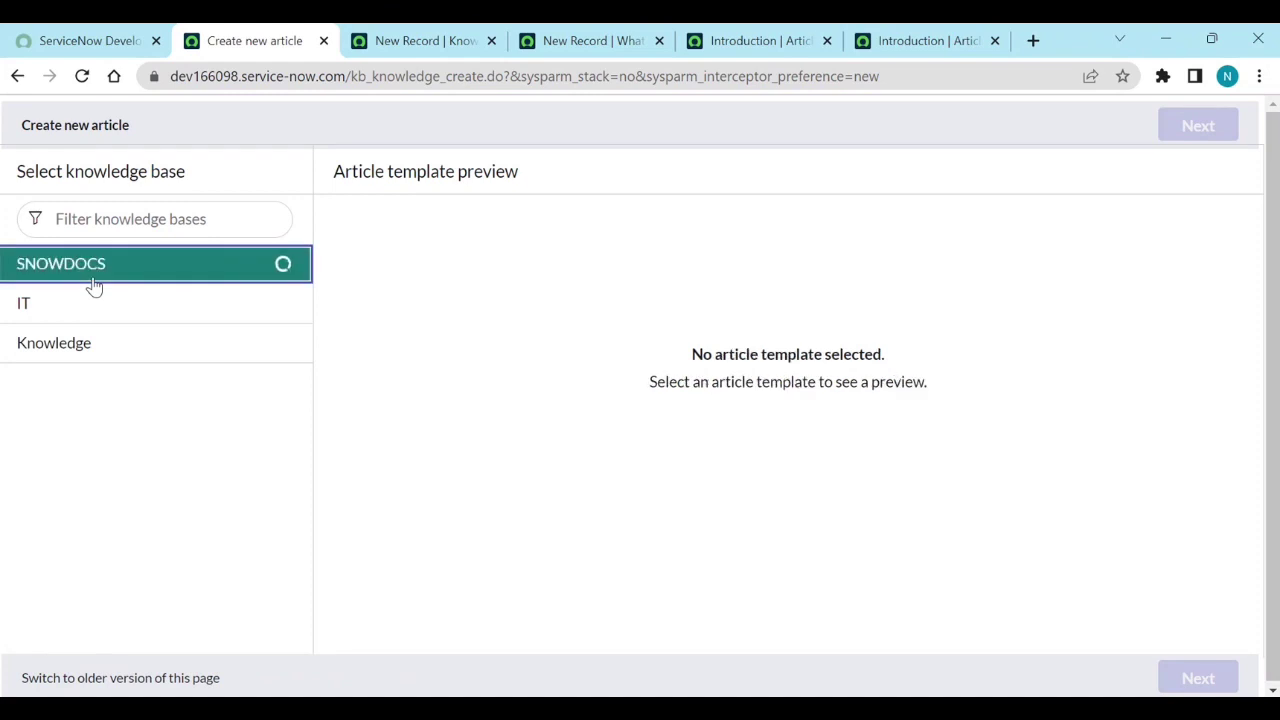
click(367, 311)
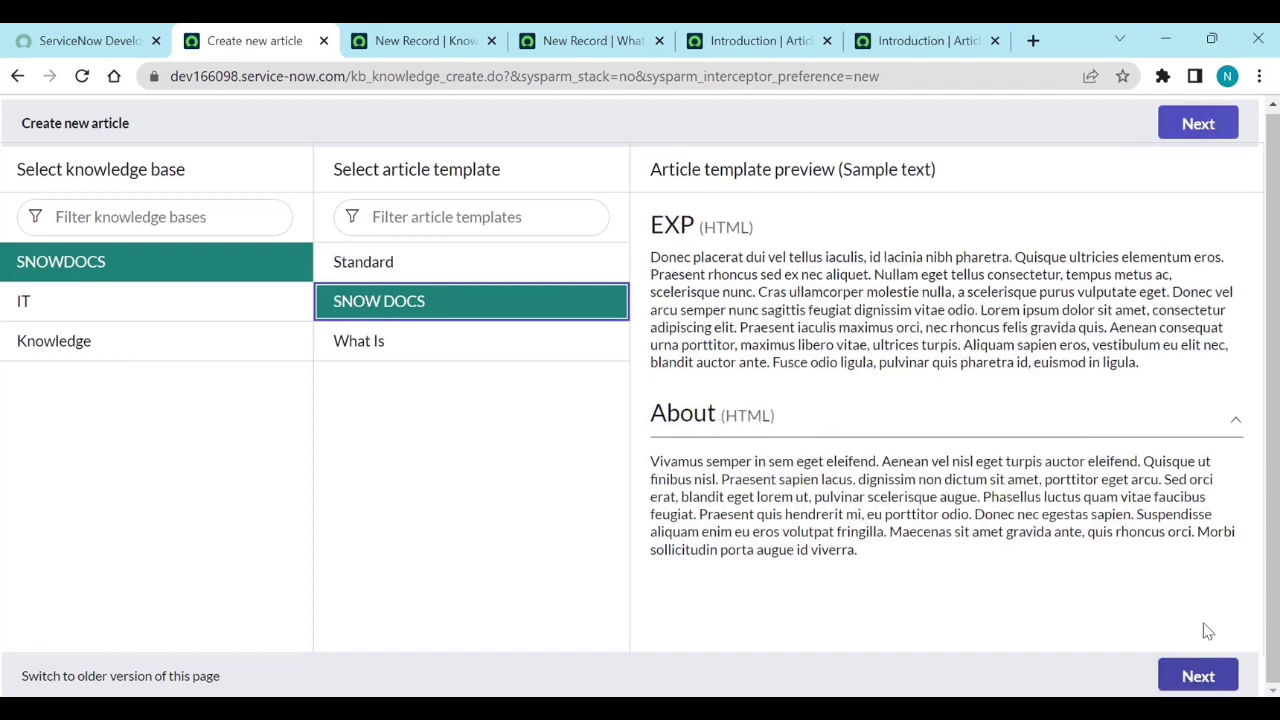
click(1198, 676)
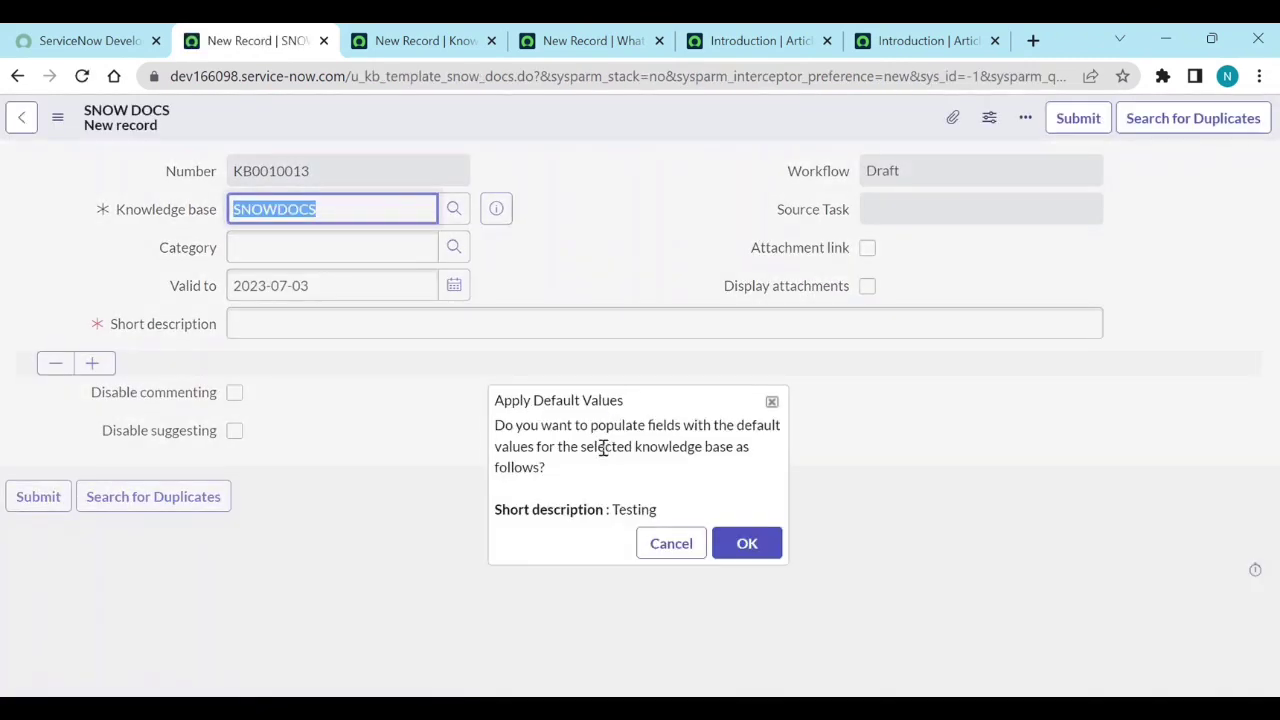
click(742, 543)
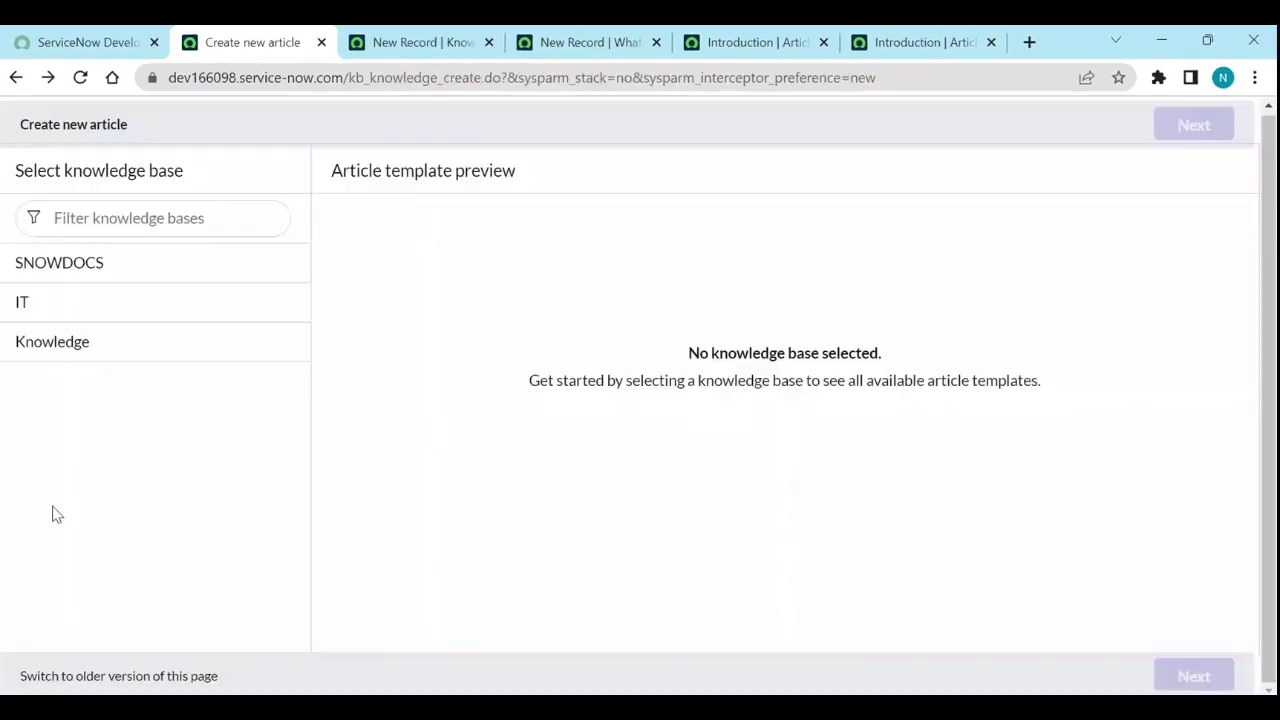
Select the SNOWDOCS knowledge base and close the What Is, Introduction and plain Knowledge tabs
click(86, 274)
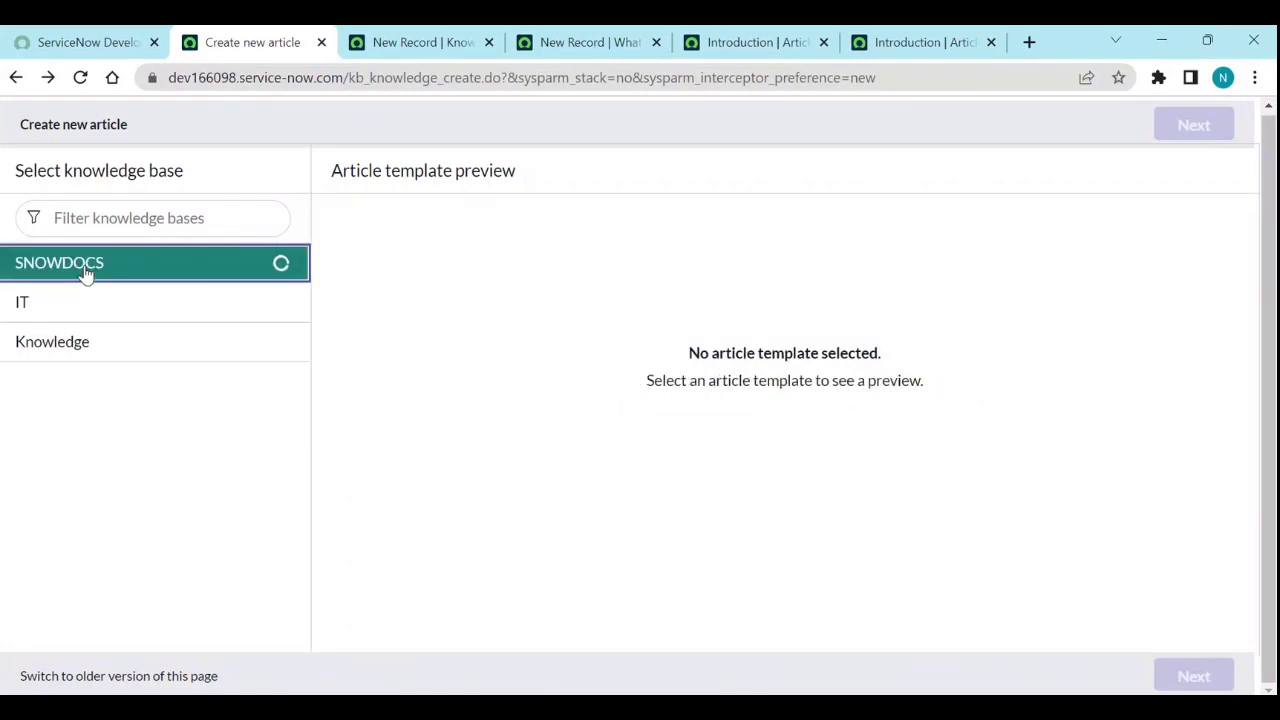
click(430, 51)
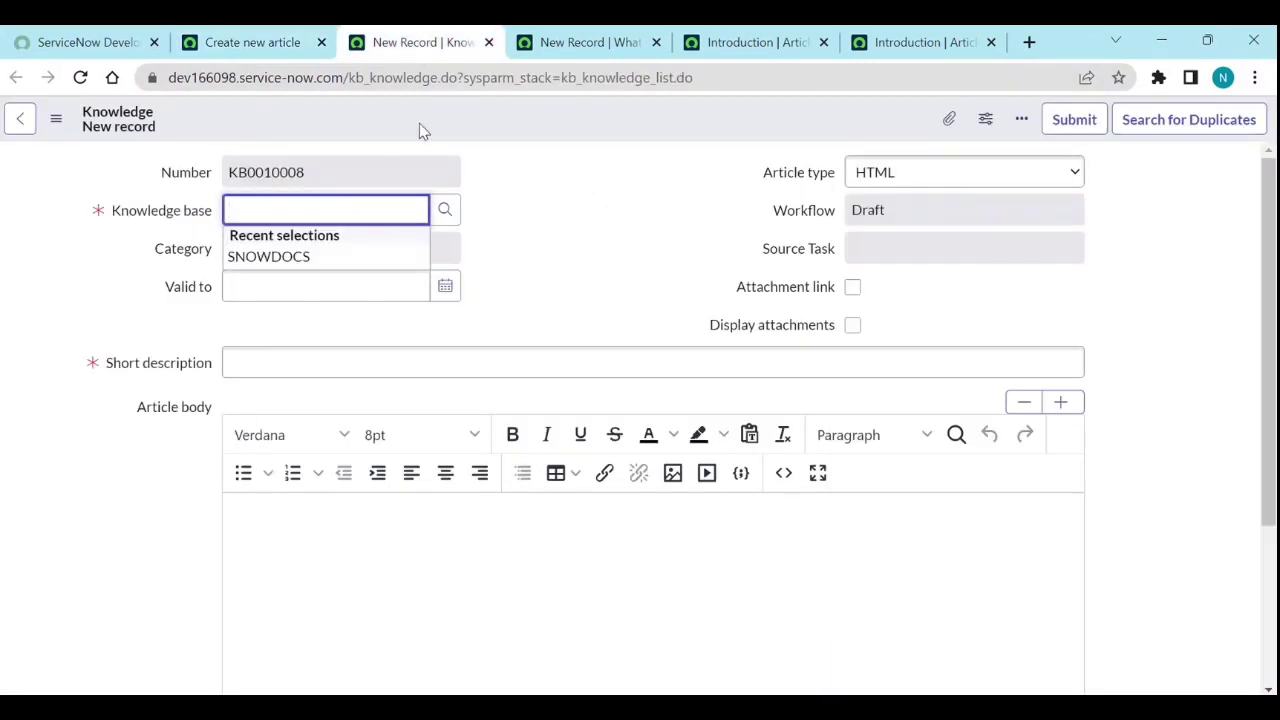
click(600, 45)
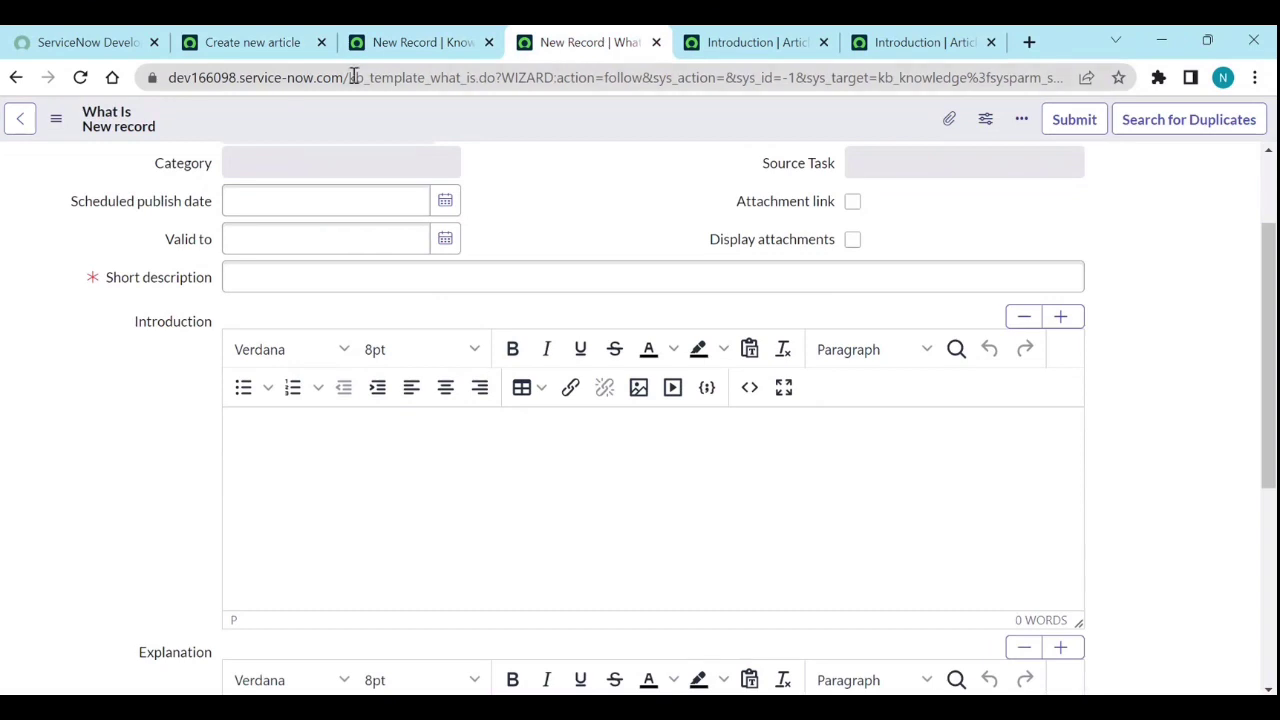
click(656, 42)
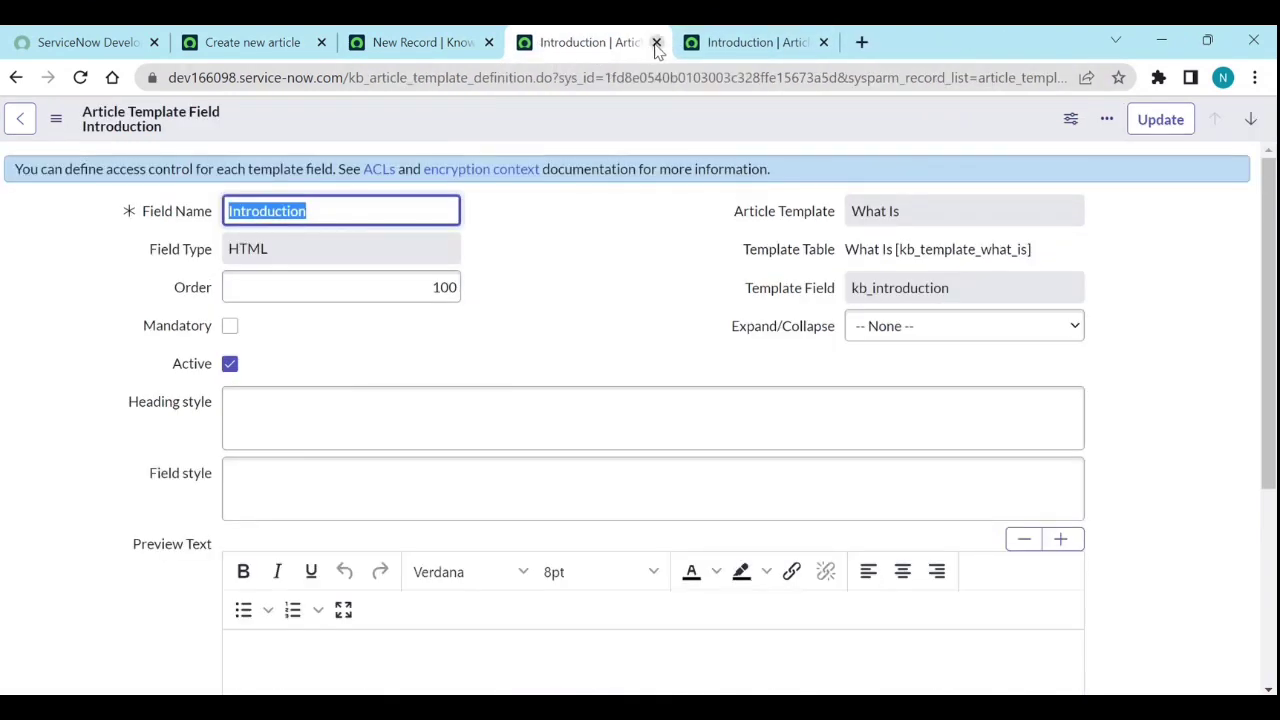
click(656, 42)
click(656, 42)
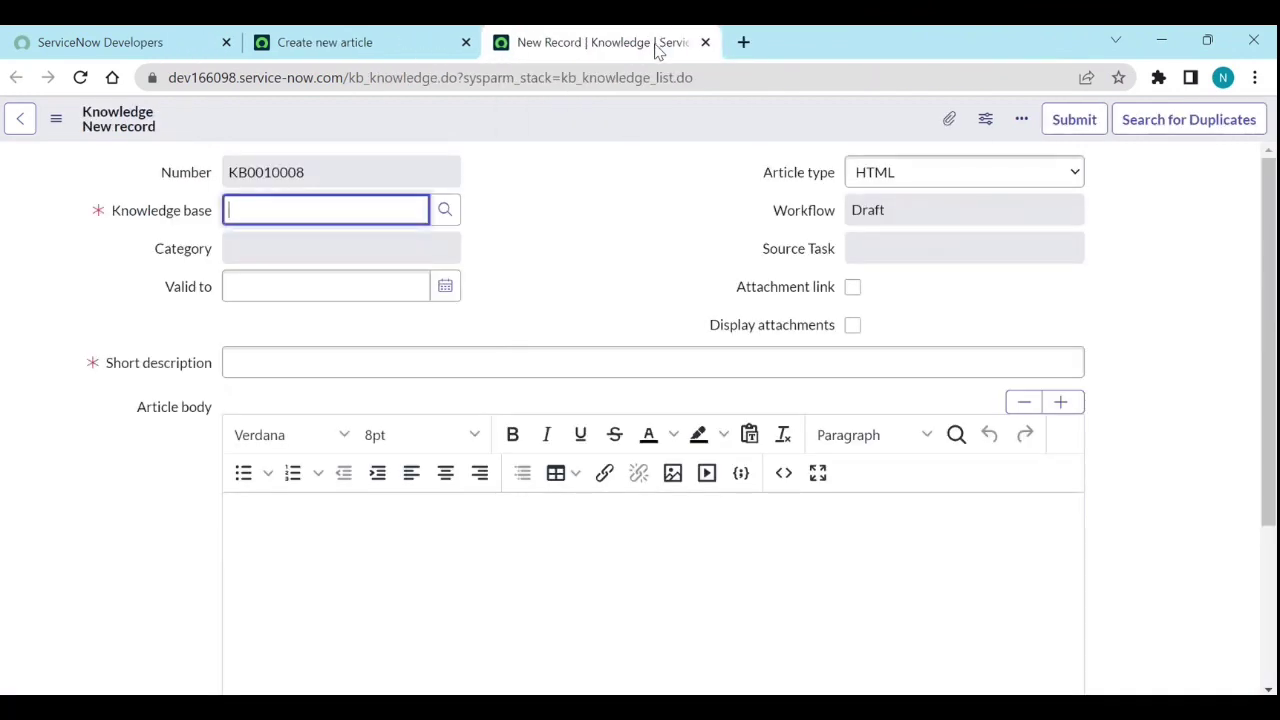
click(705, 42)
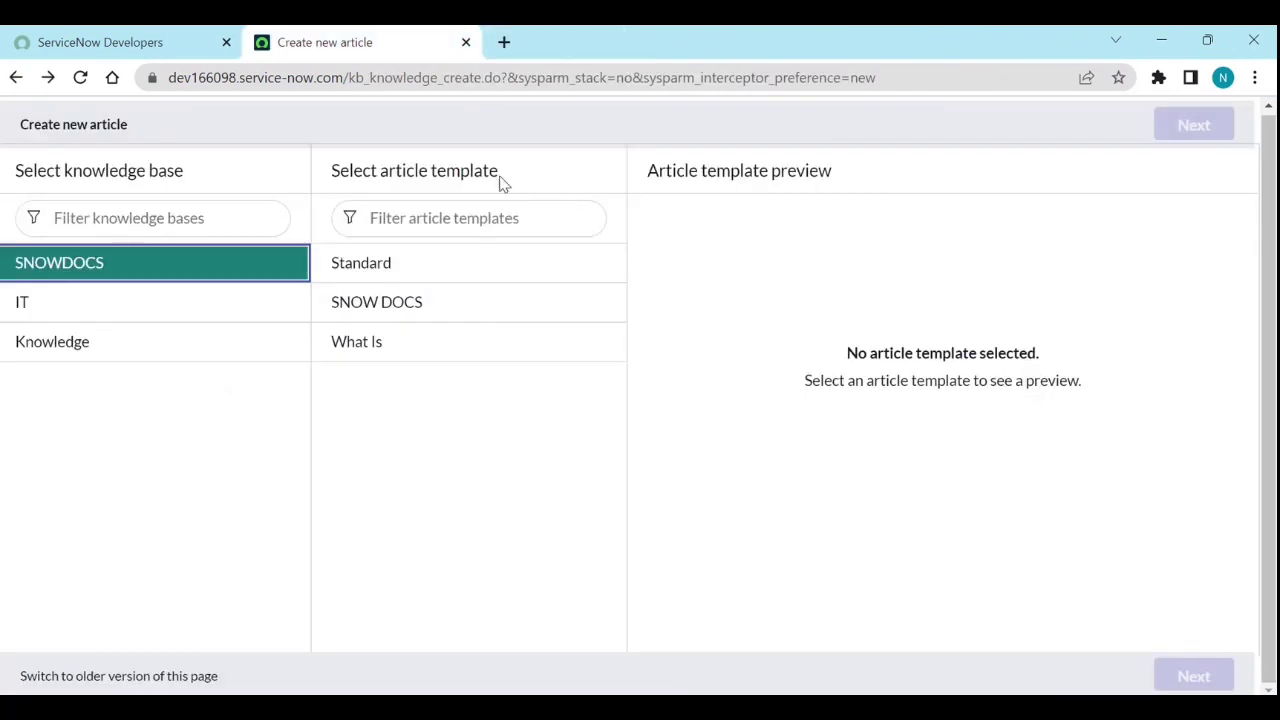
Create a SNOW DOCS article with short description 'Testing', review its About and EXP editors, then go back
click(375, 310)
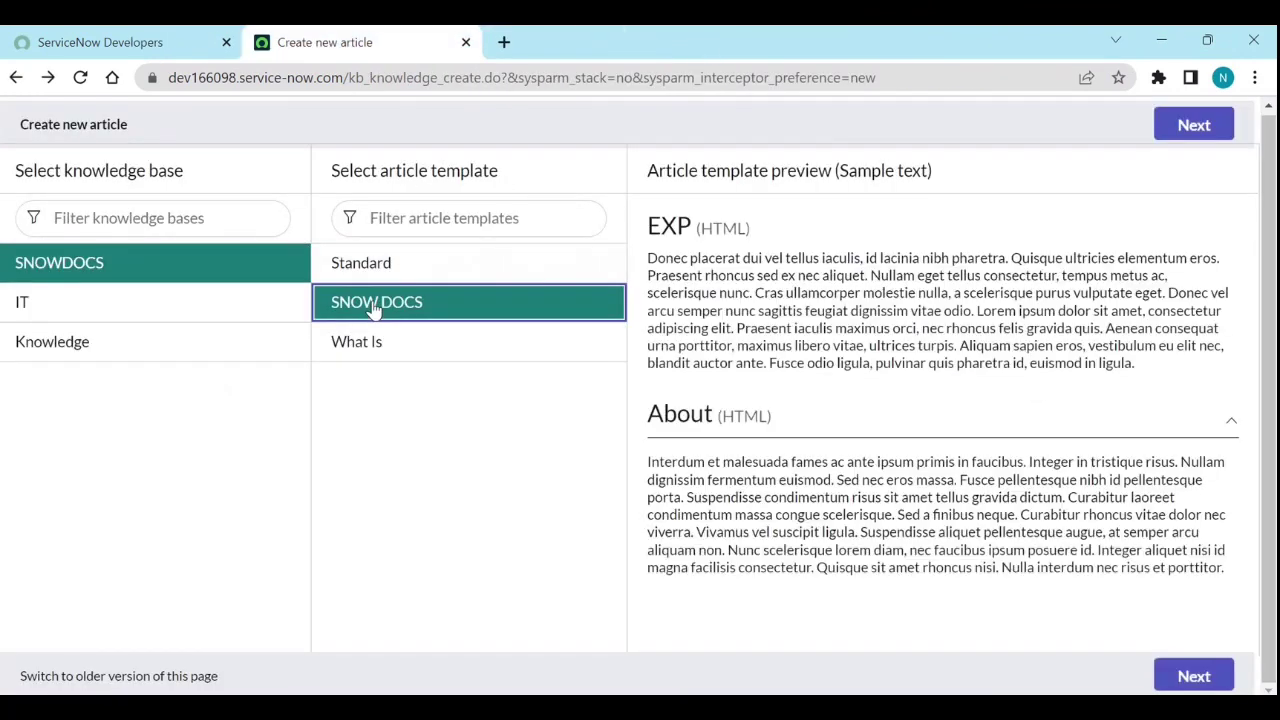
click(1192, 679)
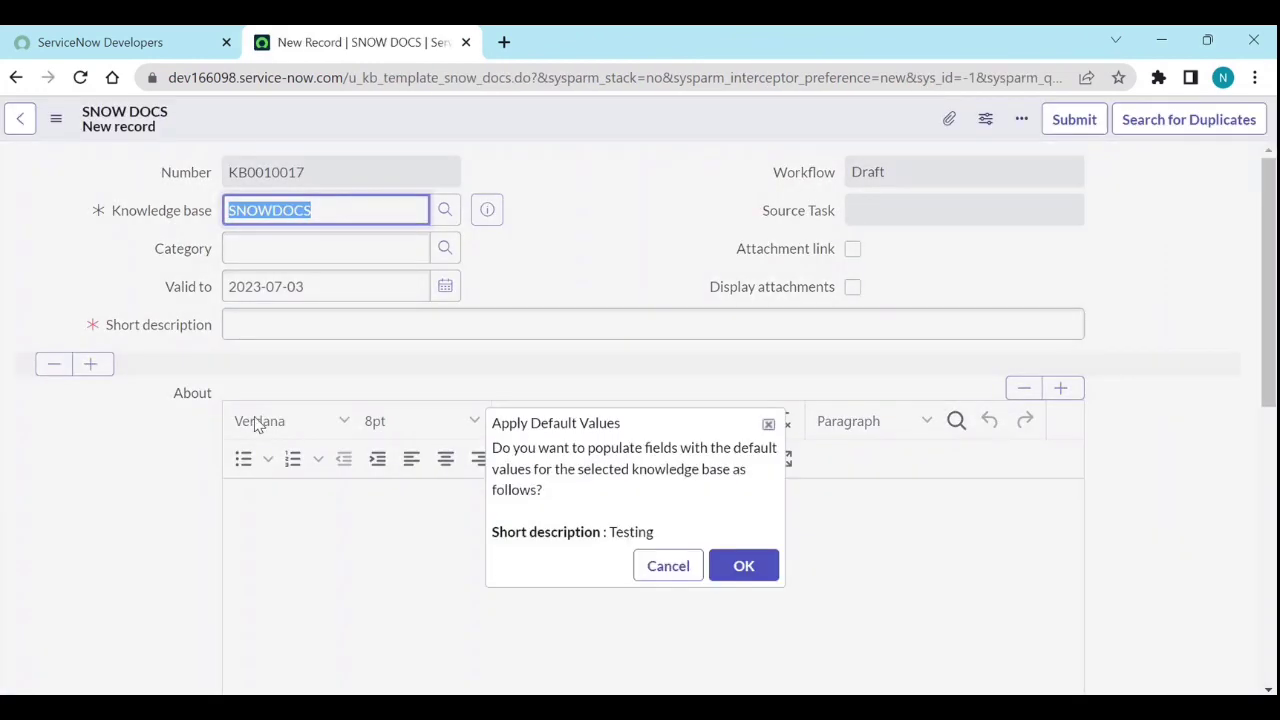
click(766, 567)
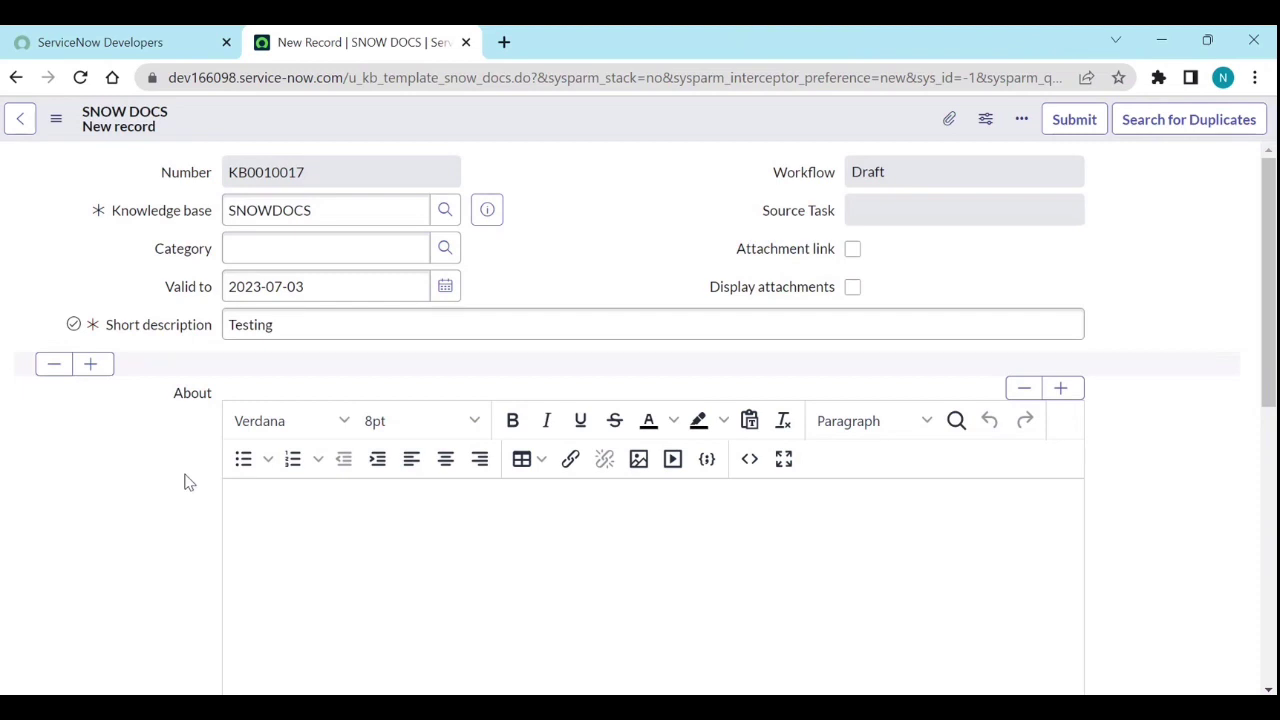
scroll(185, 482, down, 5)
scroll(189, 480, down, 1)
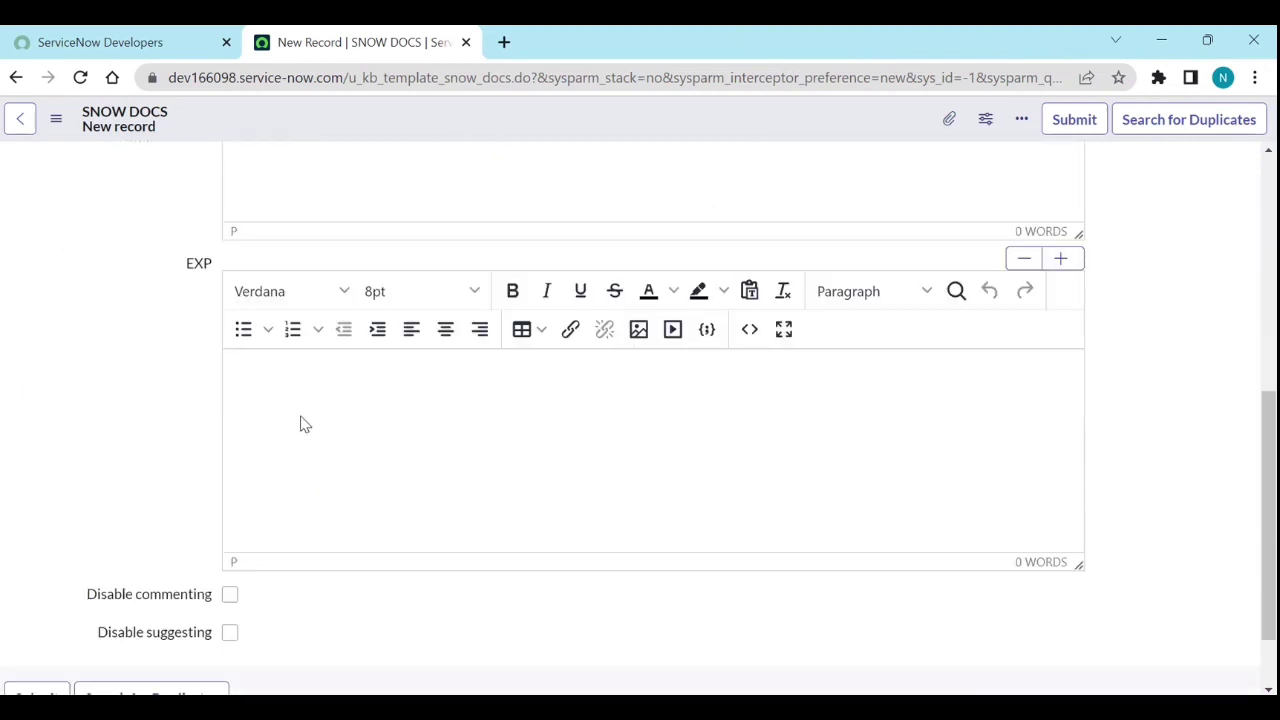
scroll(305, 424, up, 4)
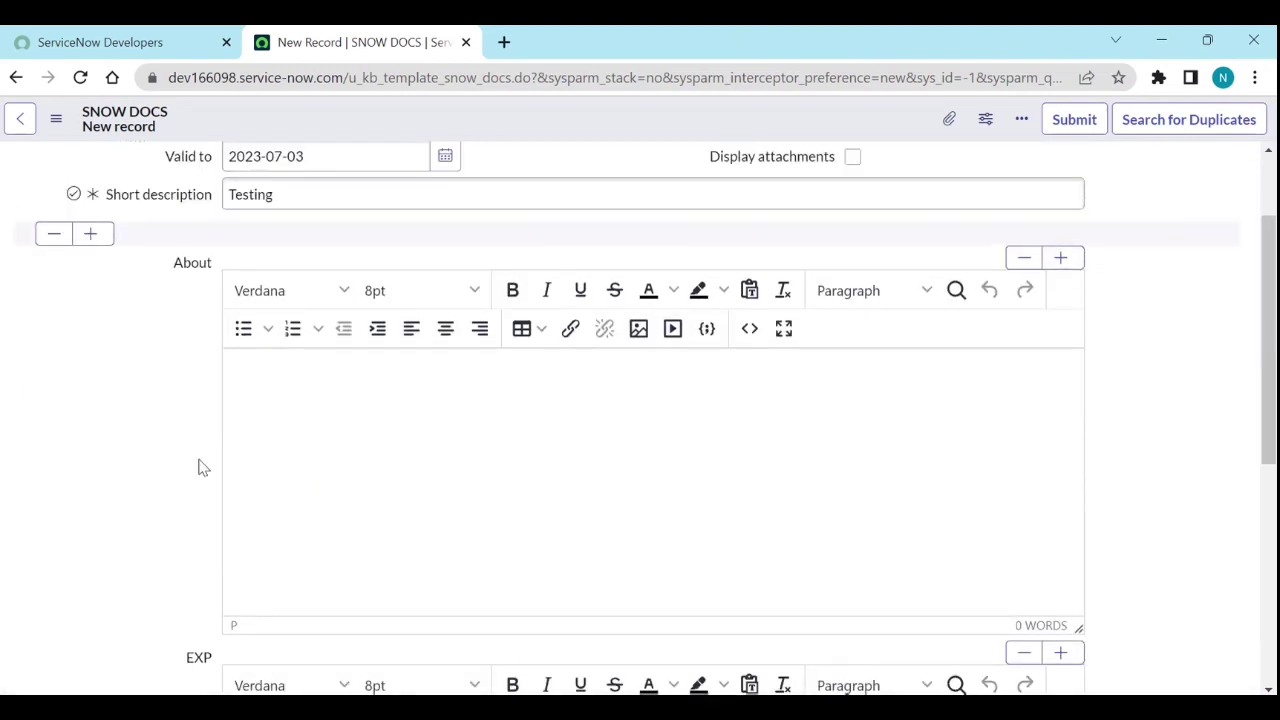
scroll(199, 466, down, 2)
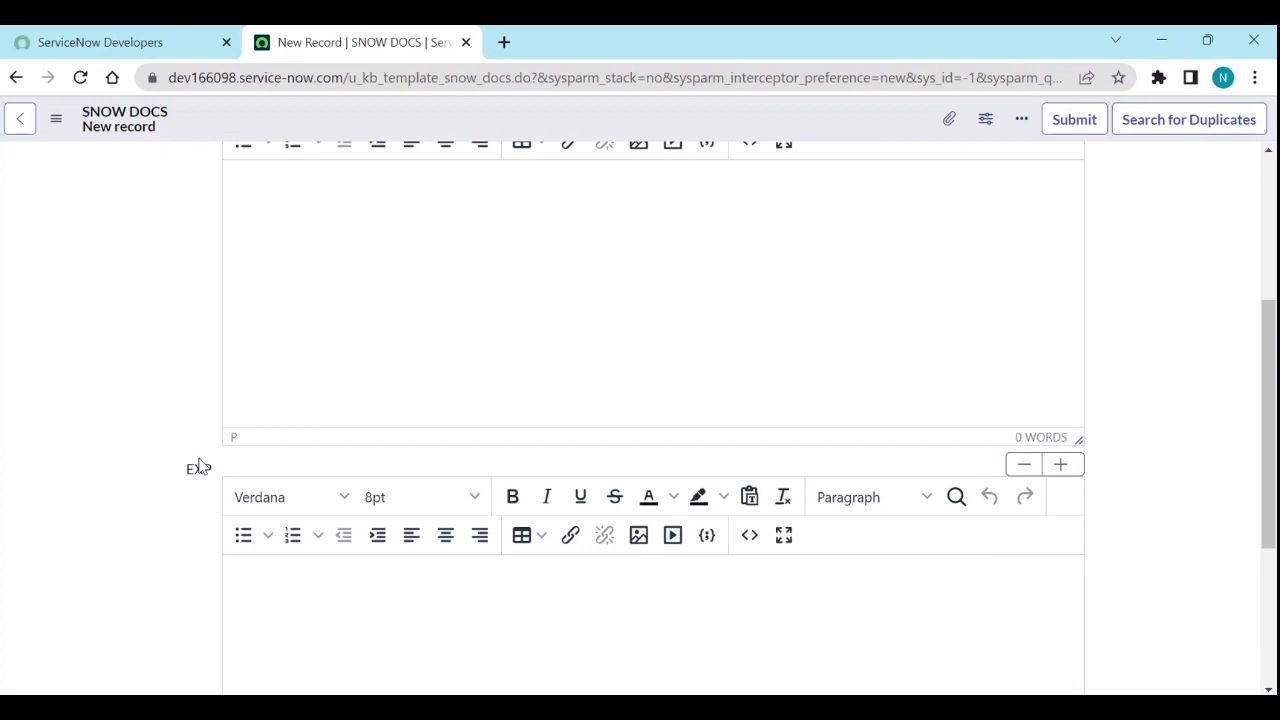
scroll(223, 420, up, 2)
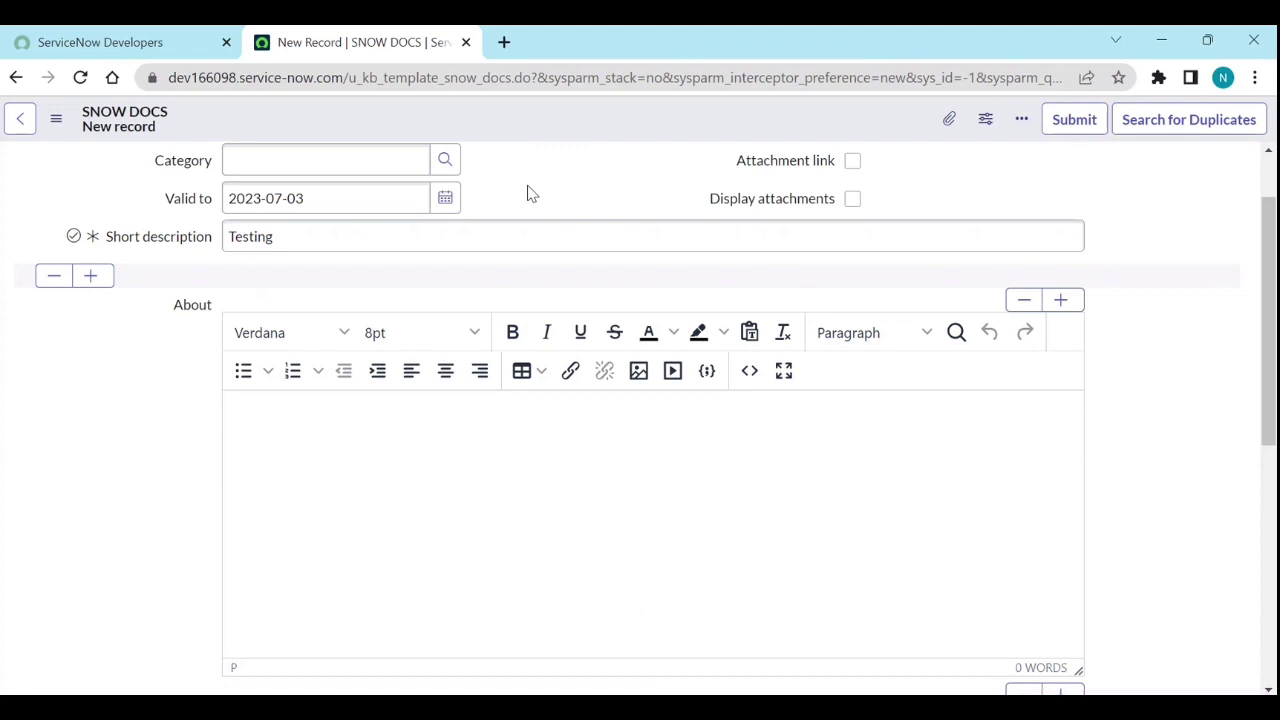
scroll(530, 193, up, 2)
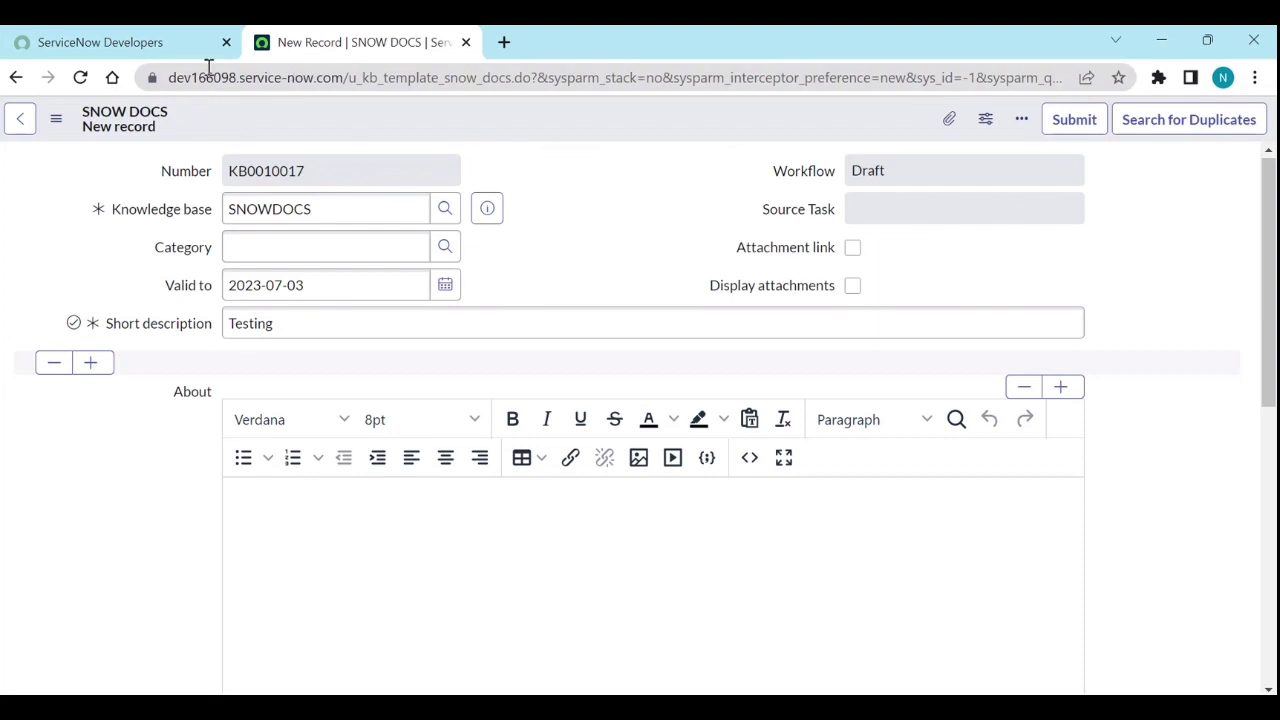
click(9, 82)
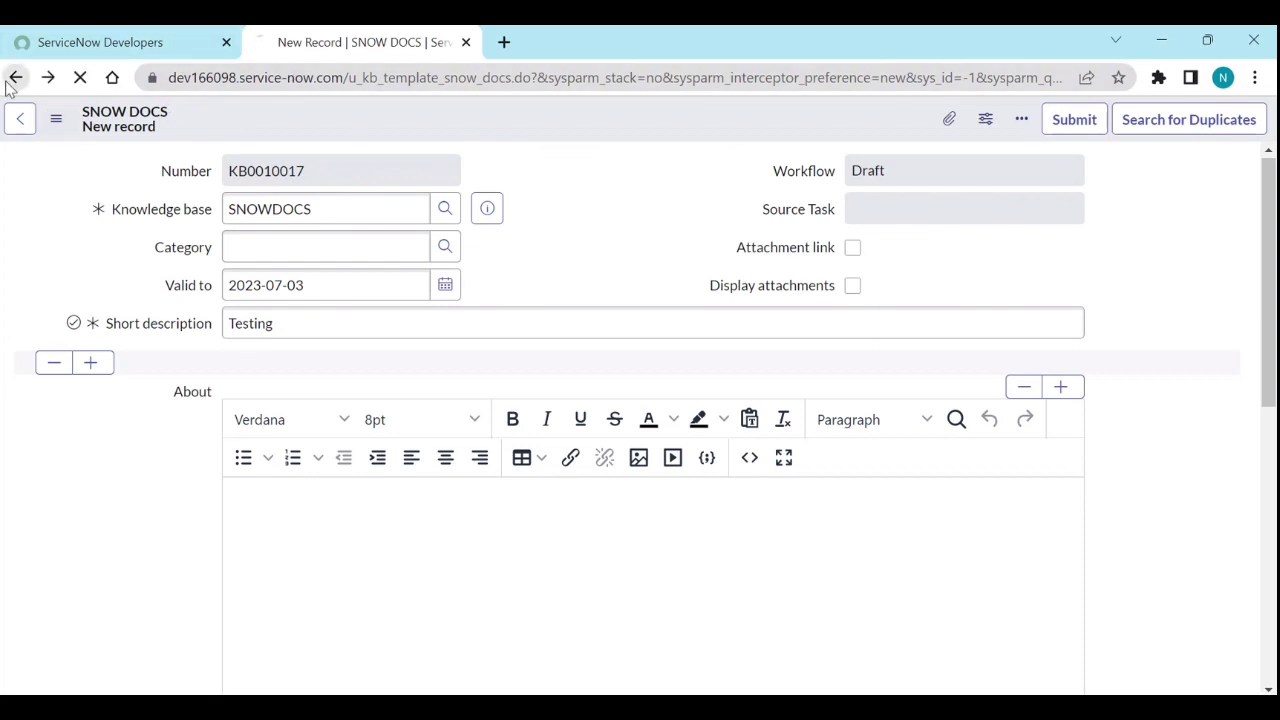